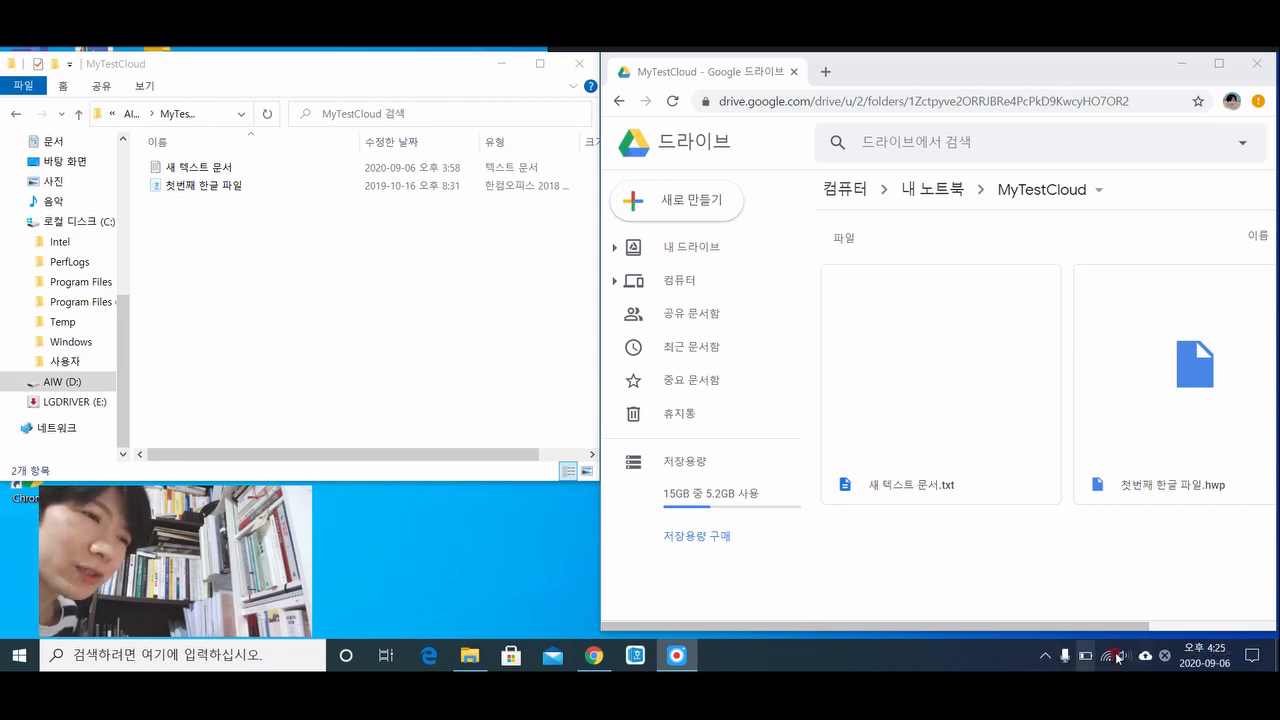
# Step: Check the sync status of the MyTestCloud files in Backup and Sync
pyautogui.click(1145, 662)
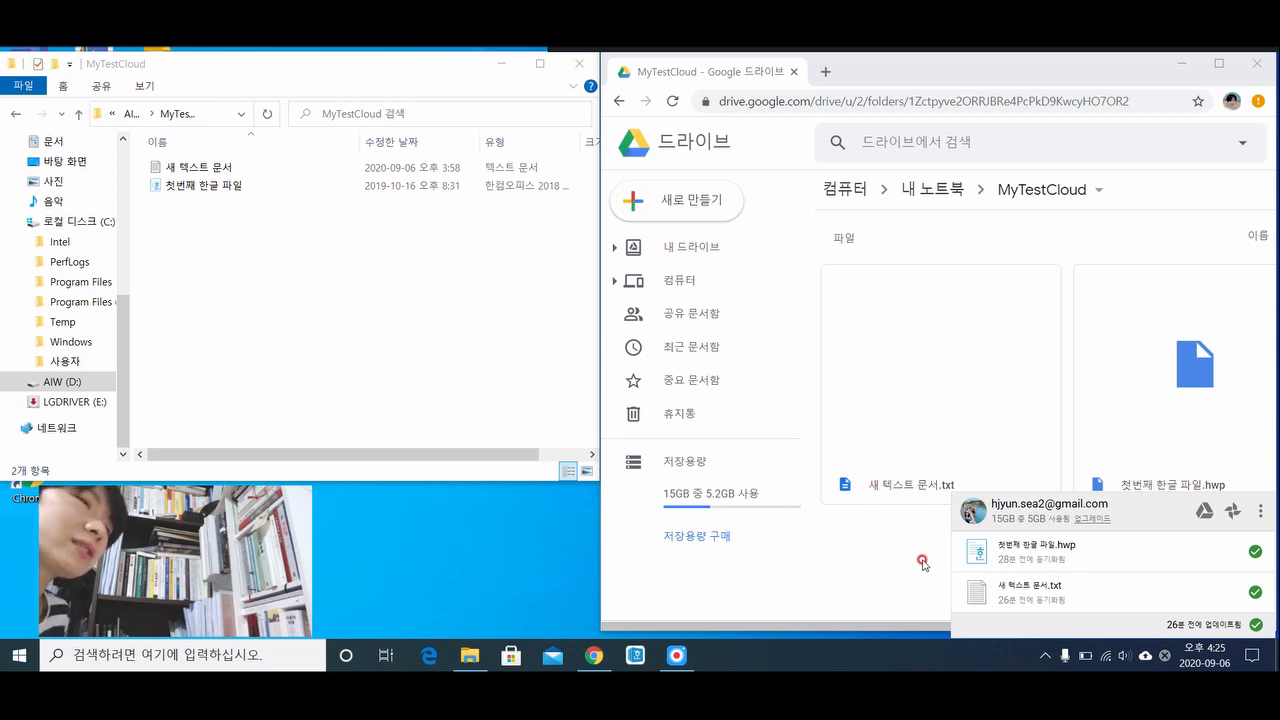
pyautogui.click(989, 613)
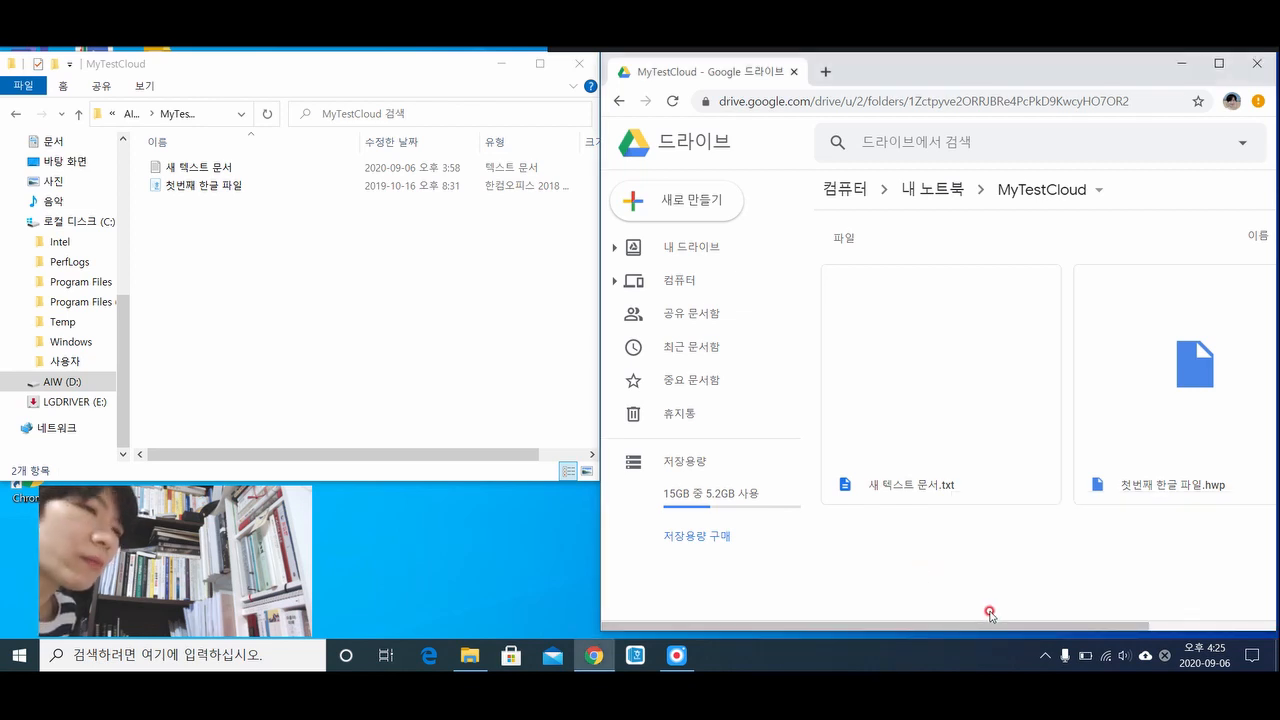
# Step: Create a new text document with the default name in the local MyTestCloud folder
pyautogui.click(470, 656)
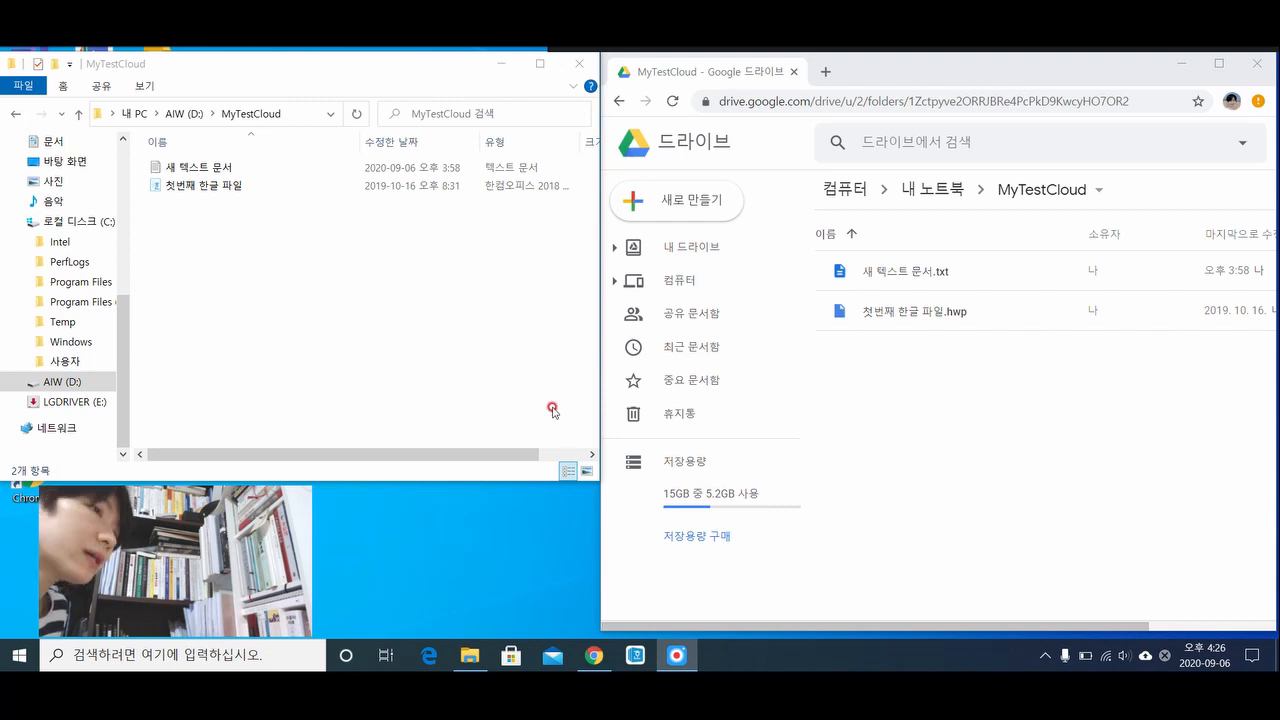
pyautogui.click(394, 379)
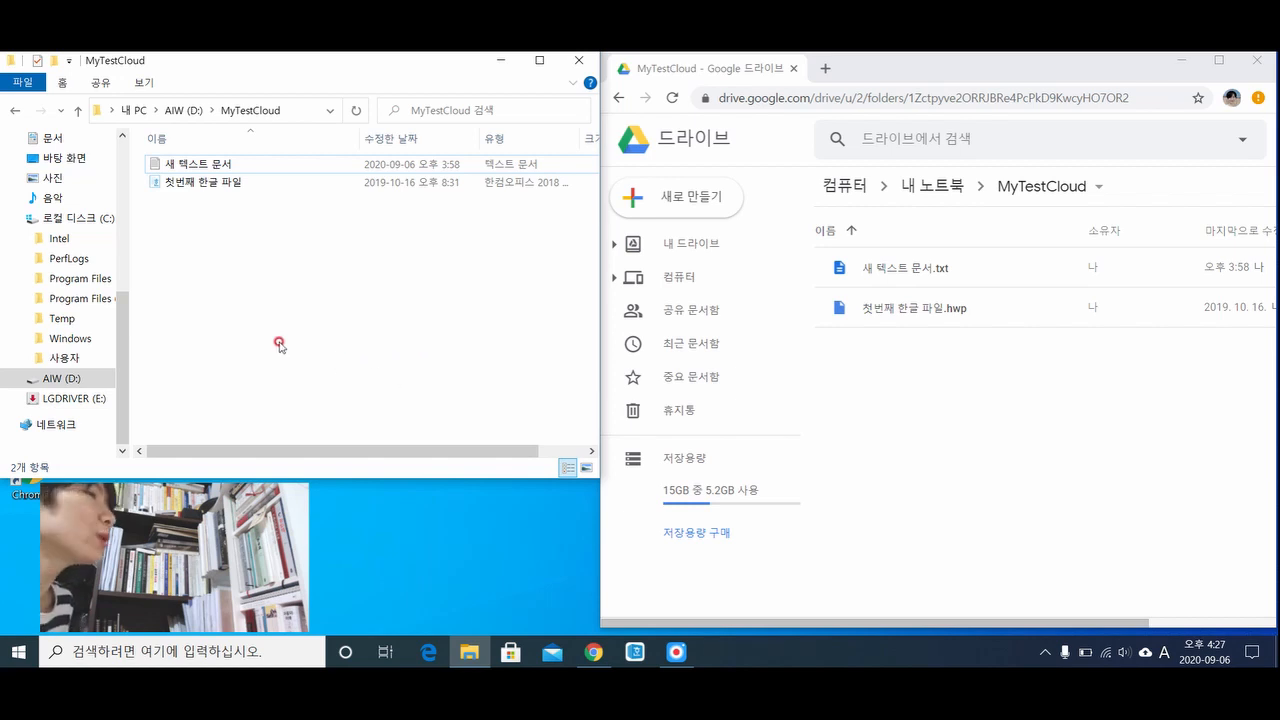
pyautogui.rightClick(198, 264)
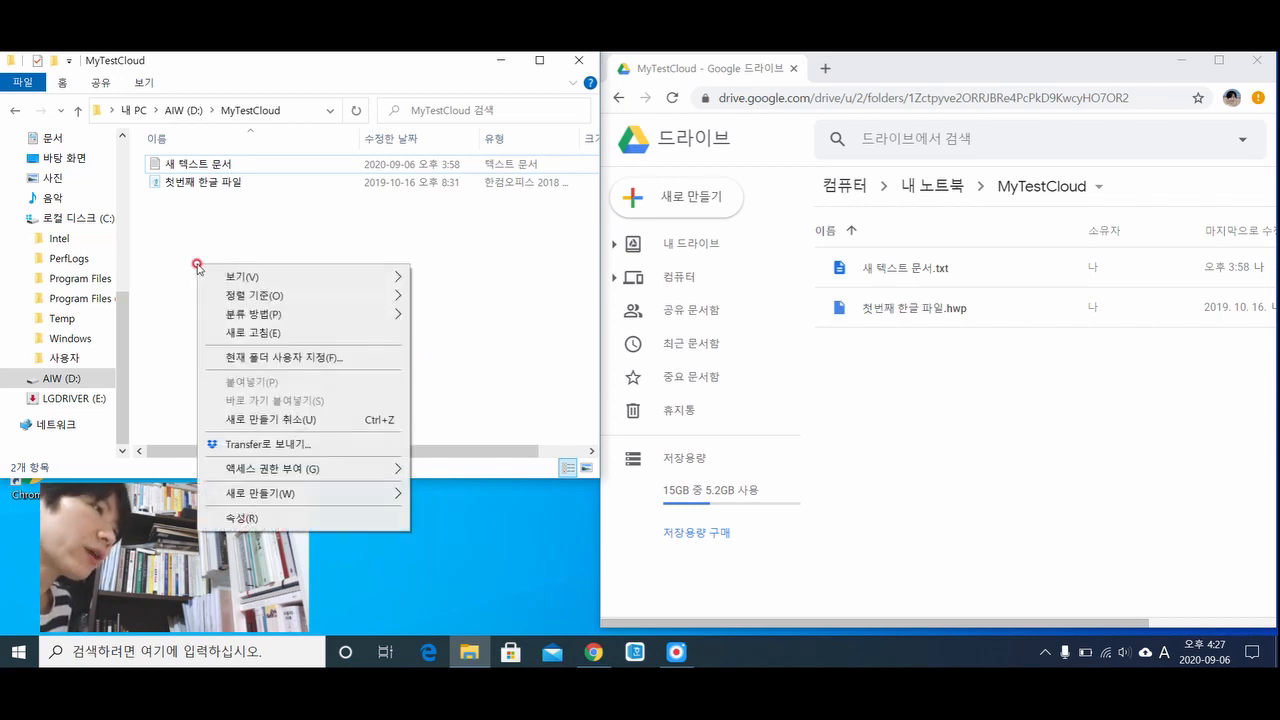
pyautogui.moveTo(301, 505)
pyautogui.click(484, 458)
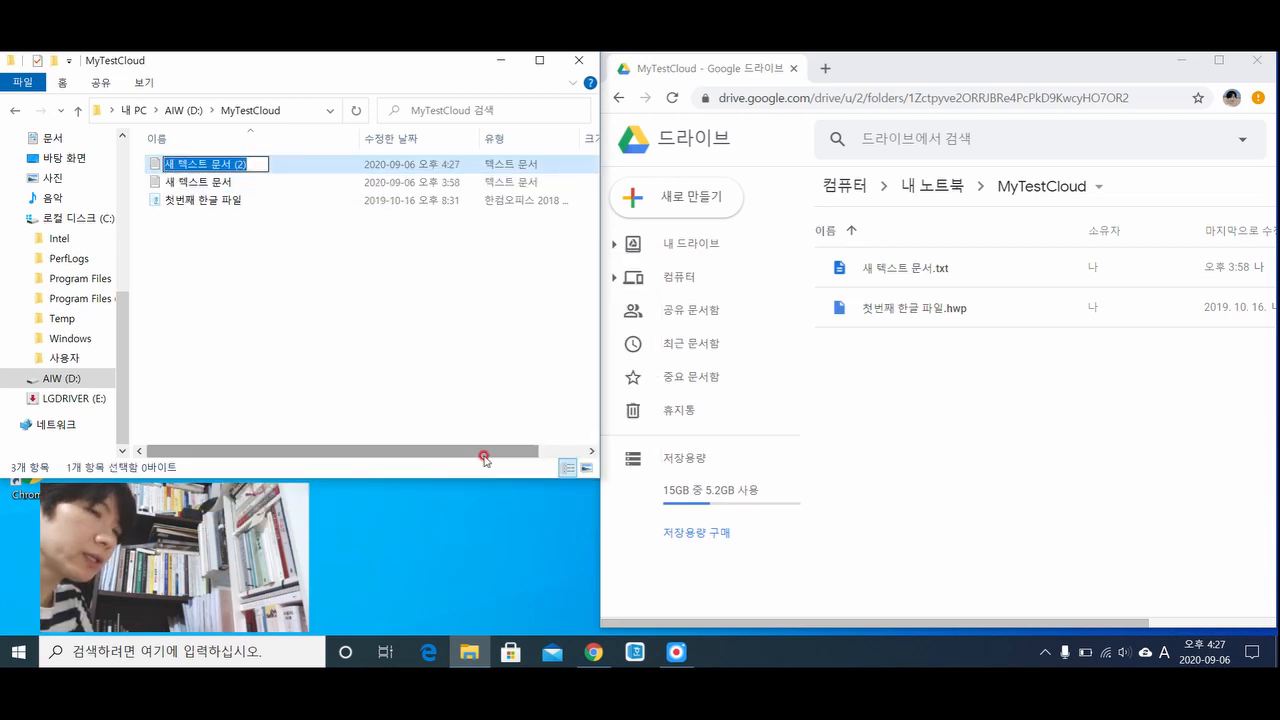
pyautogui.click(1027, 463)
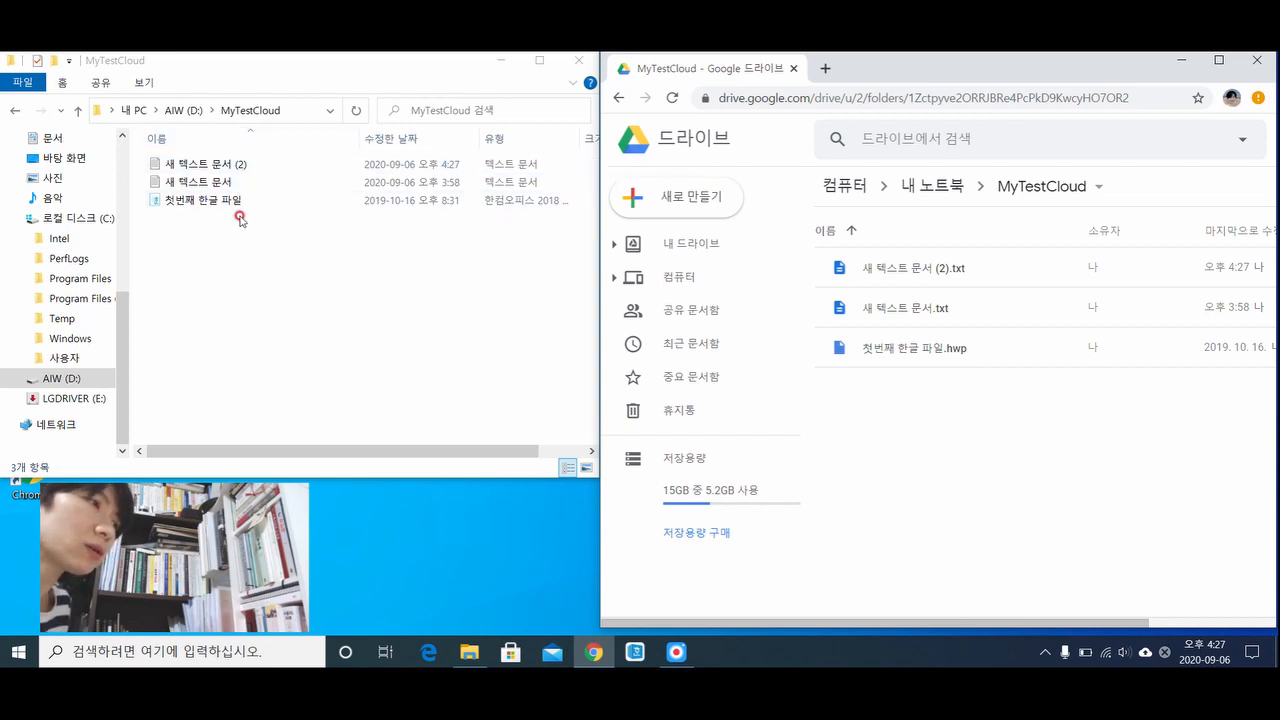
# Step: Open 새 텍스트 문서 (2) from the local folder, enter the text "편집중 편집중..." and save it
pyautogui.doubleClick(205, 164)
pyautogui.click(174, 368)
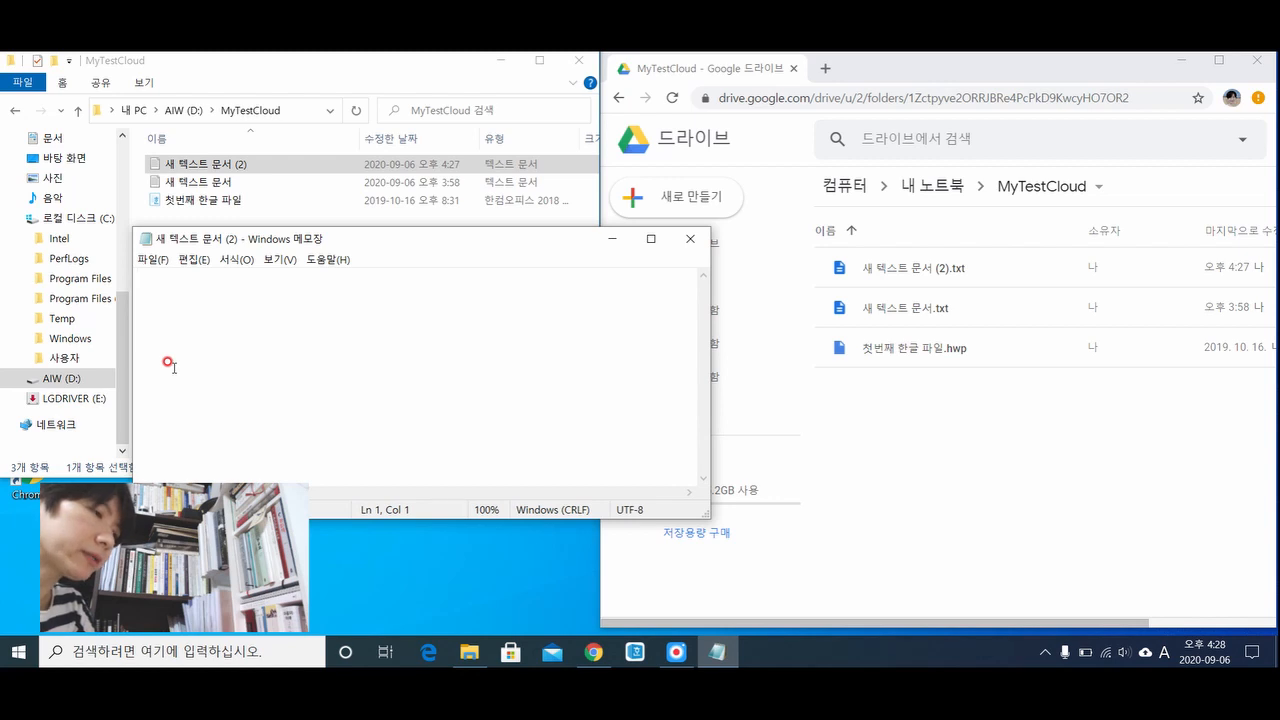
pyautogui.write('v')
pyautogui.press('Hangul')
pyautogui.write('퍼')
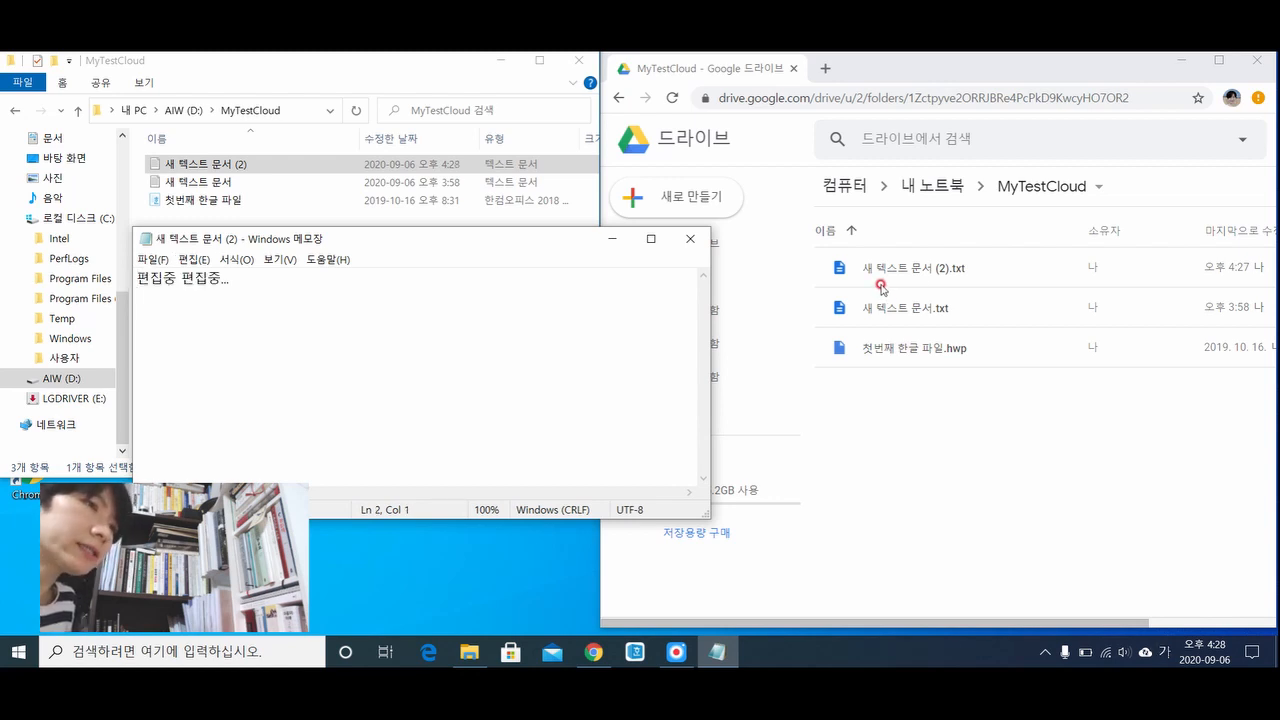
# Step: Preview 새 텍스트 문서 (2).txt in Google Drive, and close both the preview and the Notepad window
pyautogui.click(884, 282)
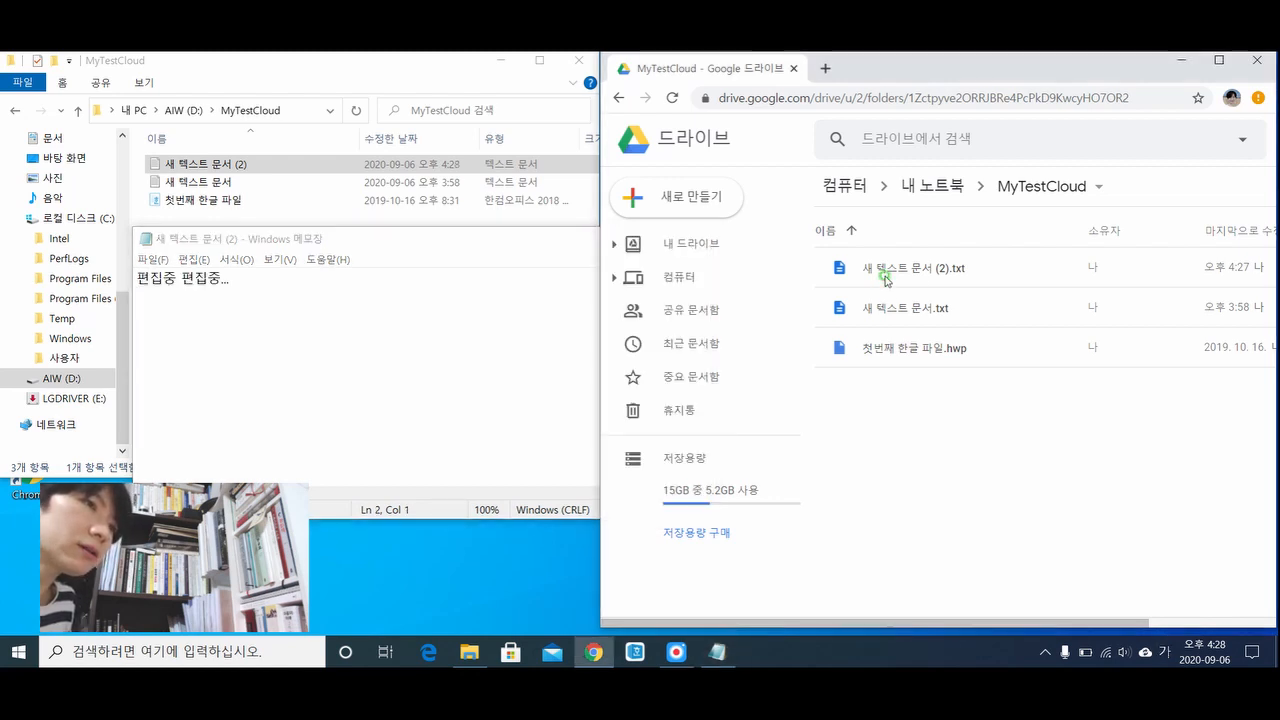
pyautogui.rightClick(884, 280)
pyautogui.click(894, 252)
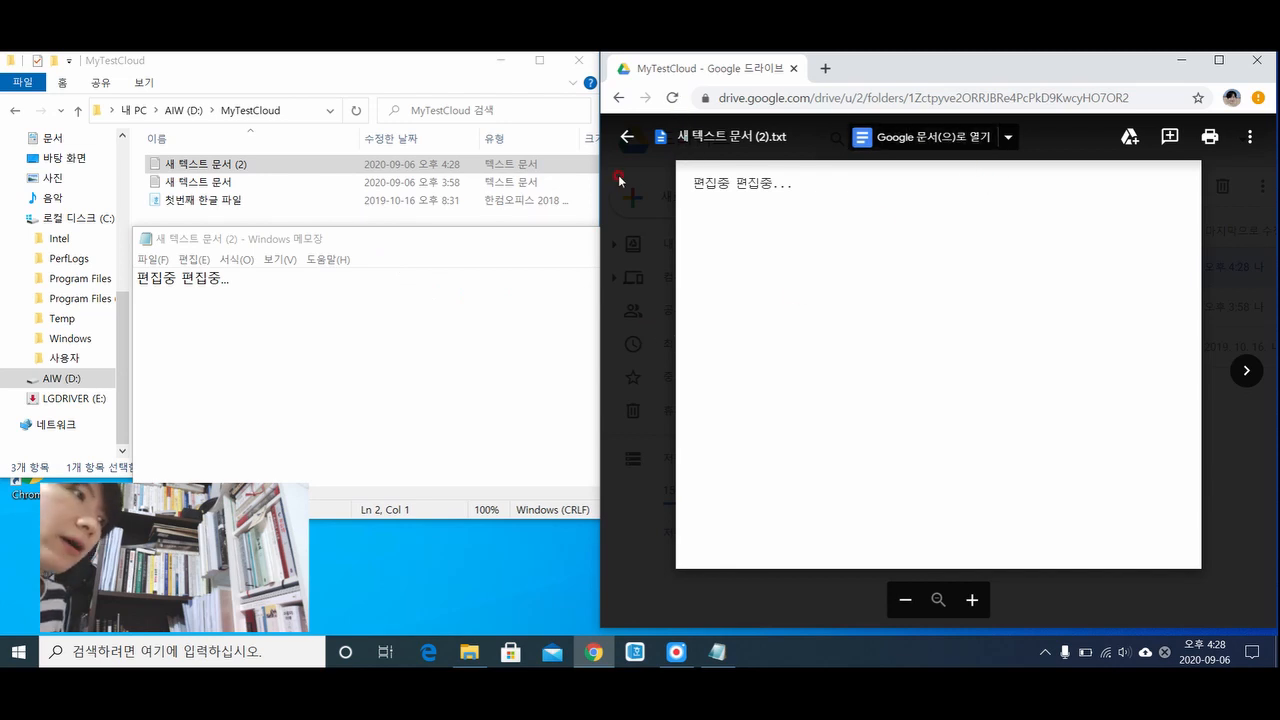
pyautogui.click(627, 137)
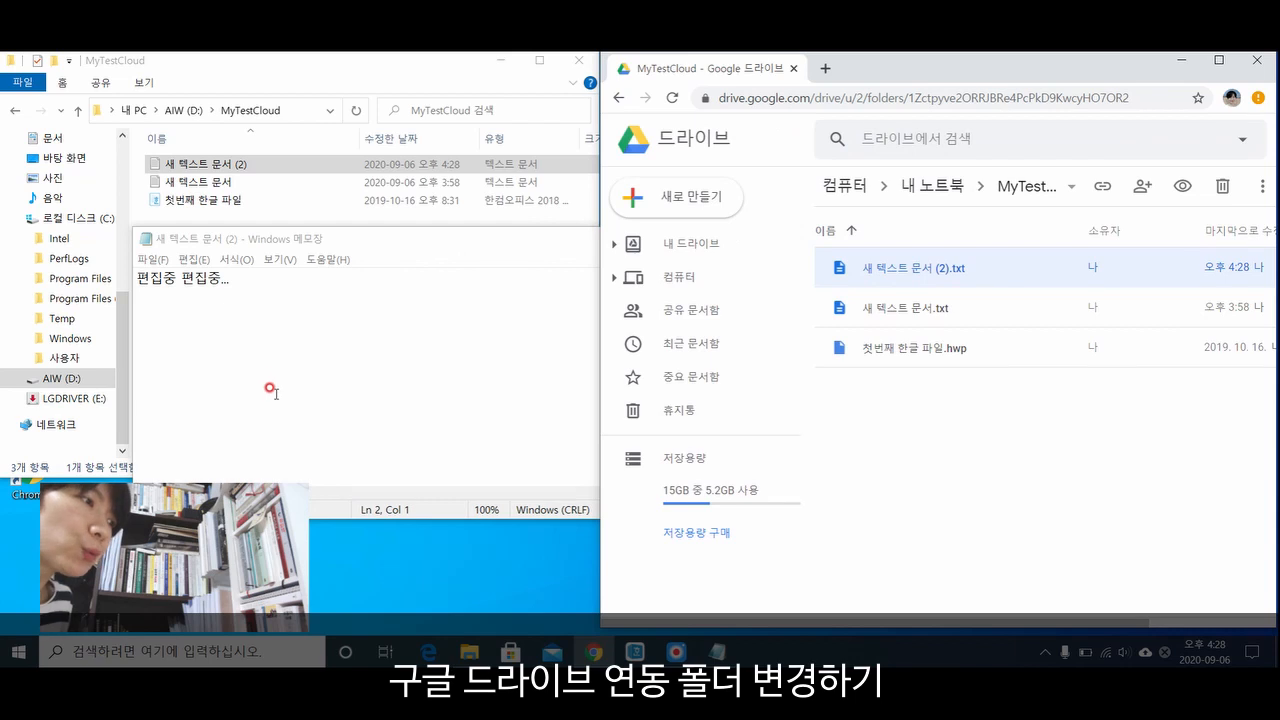
pyautogui.click(400, 238)
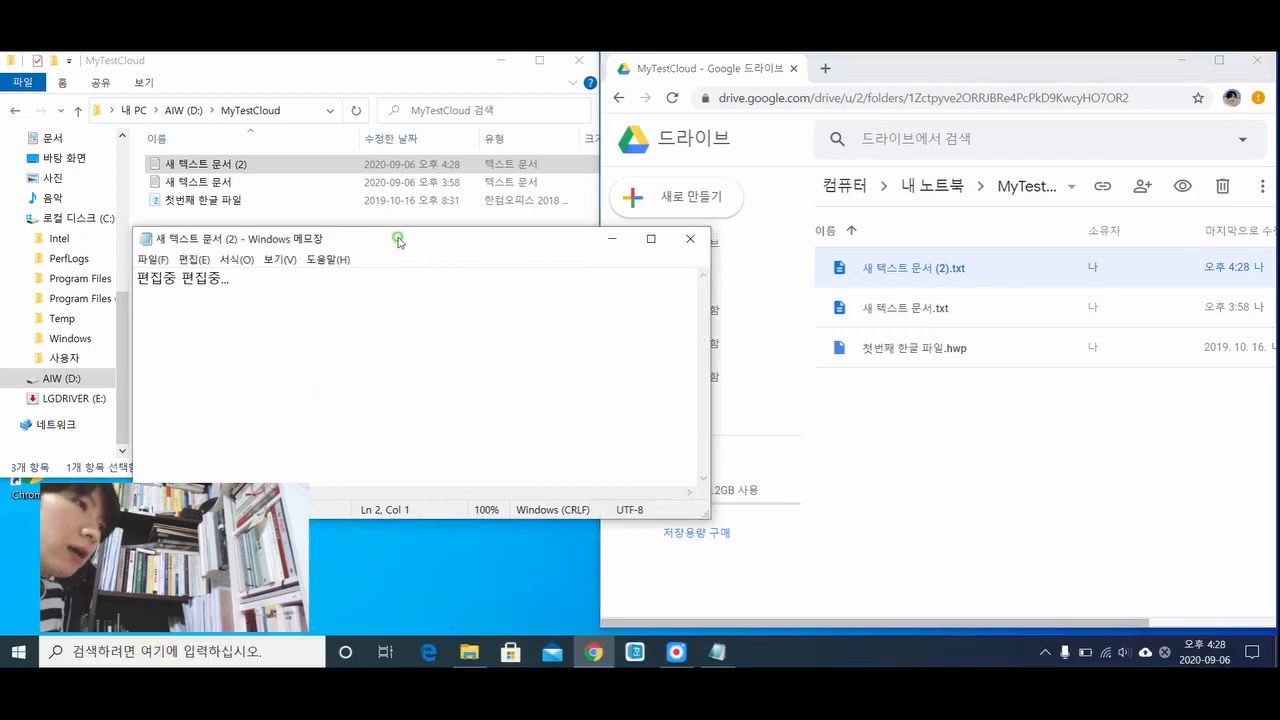
pyautogui.click(688, 240)
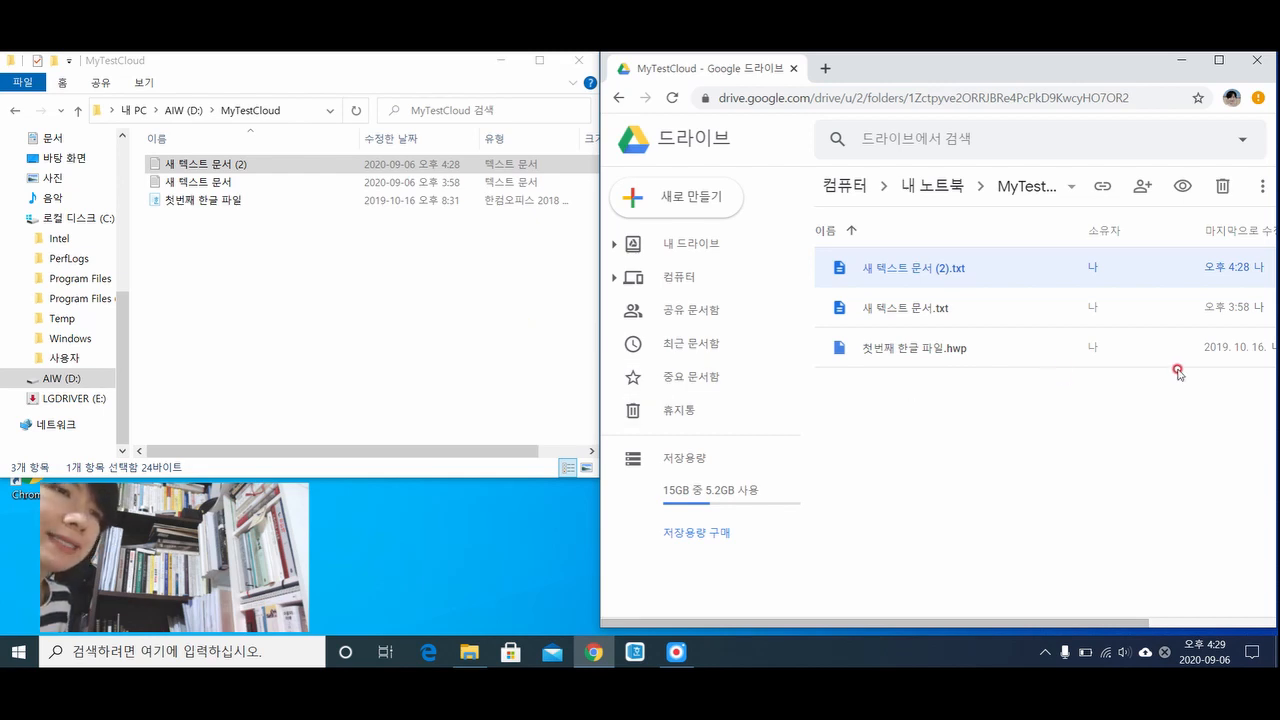
# Step: Review the backup folder settings of this laptop in the Backup and Sync preferences
pyautogui.click(1145, 654)
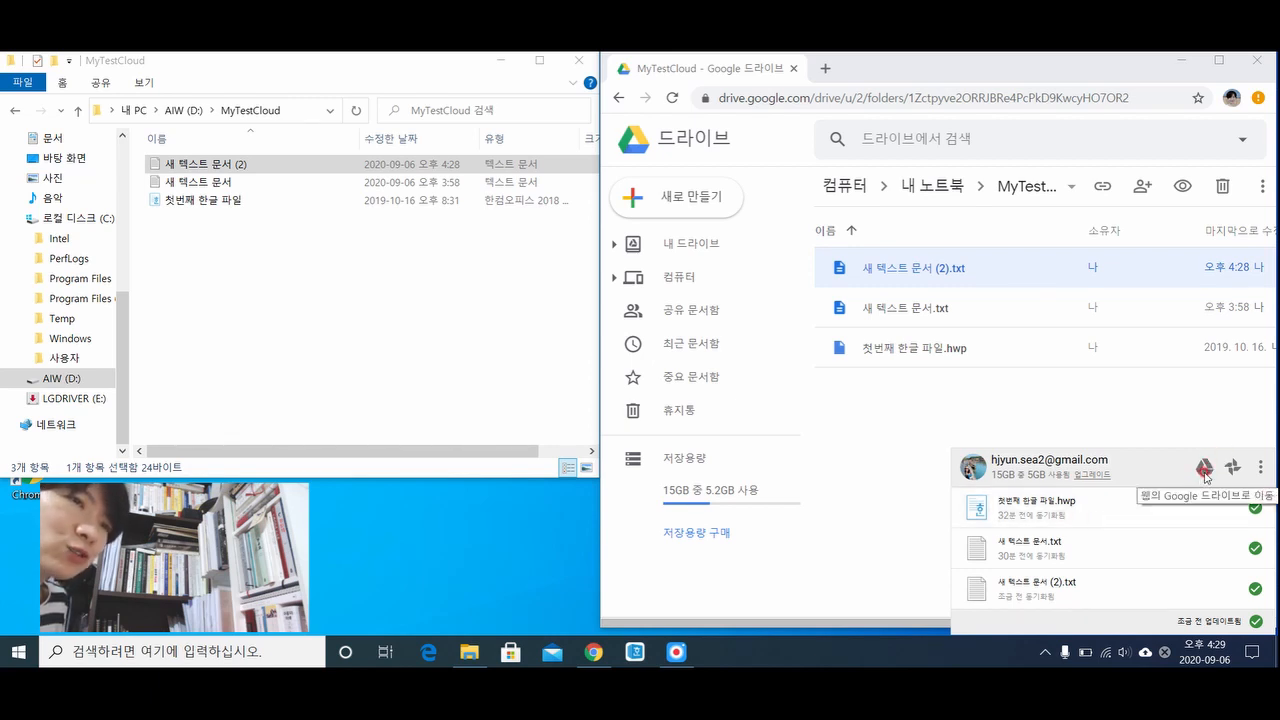
pyautogui.click(1261, 467)
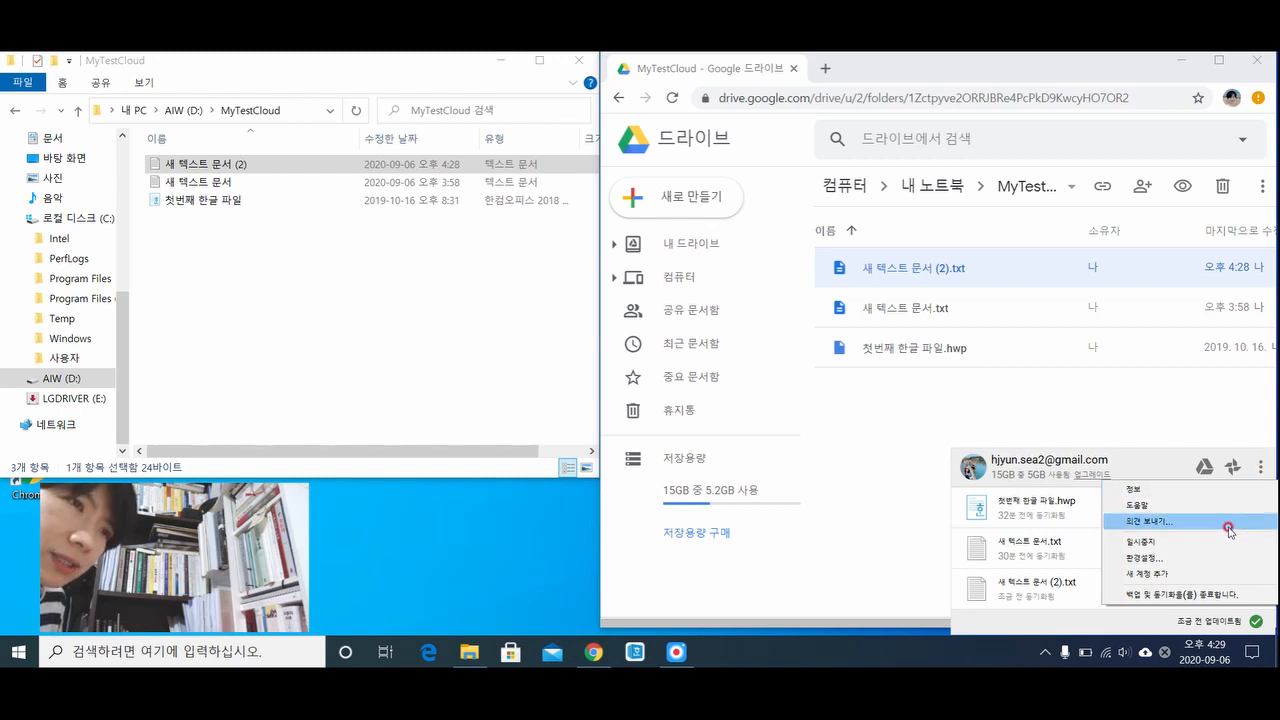
pyautogui.click(1163, 558)
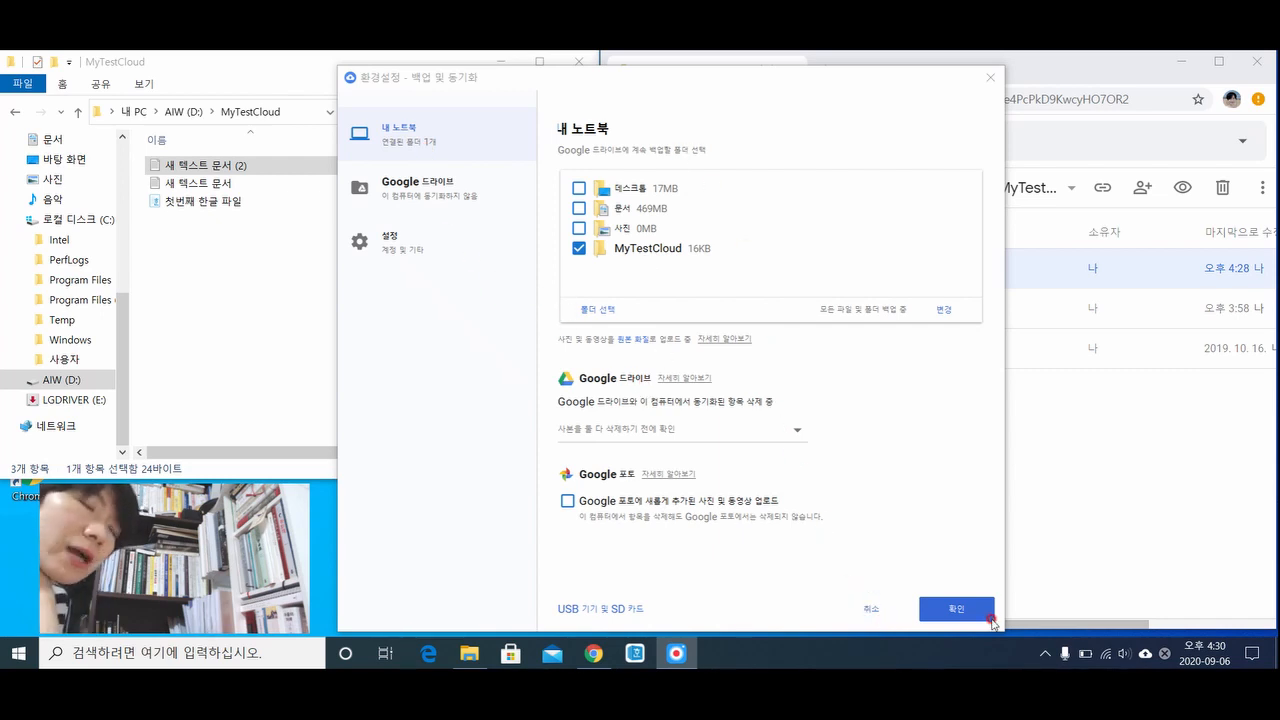
# Step: Open Google Drive on the web and Google Photos from the Backup and Sync status window
pyautogui.click(1145, 653)
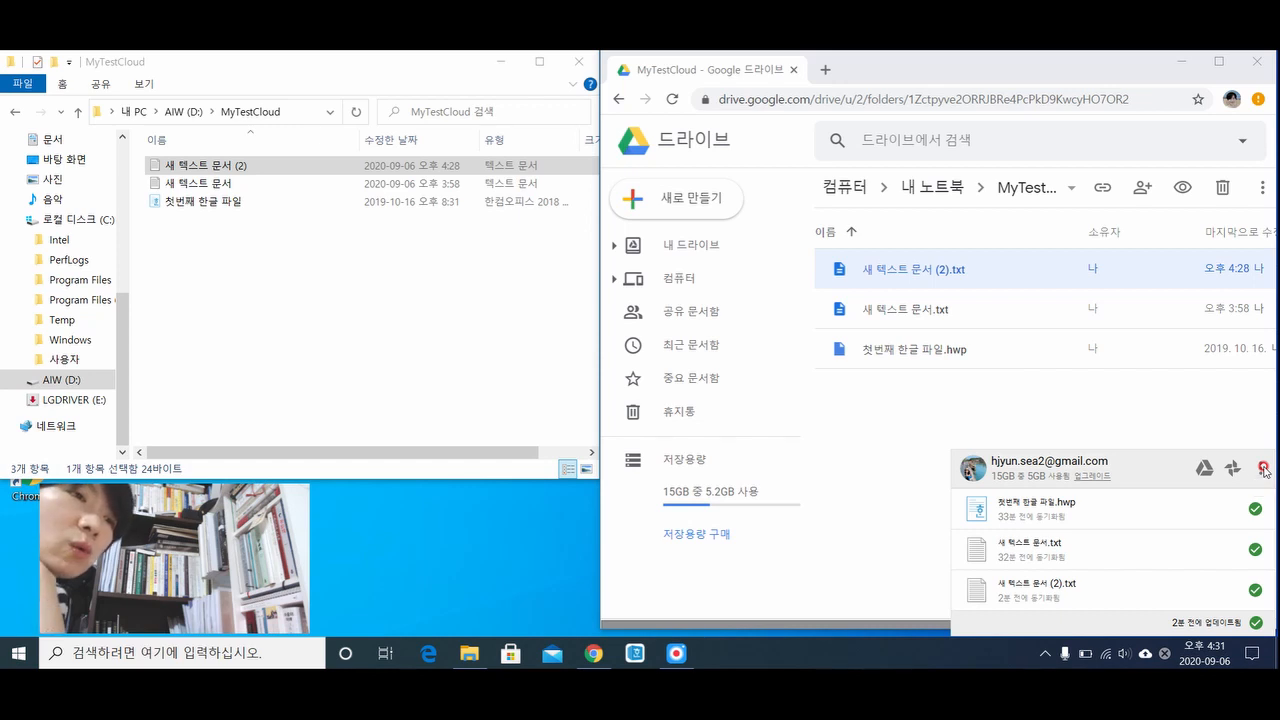
pyautogui.click(1203, 470)
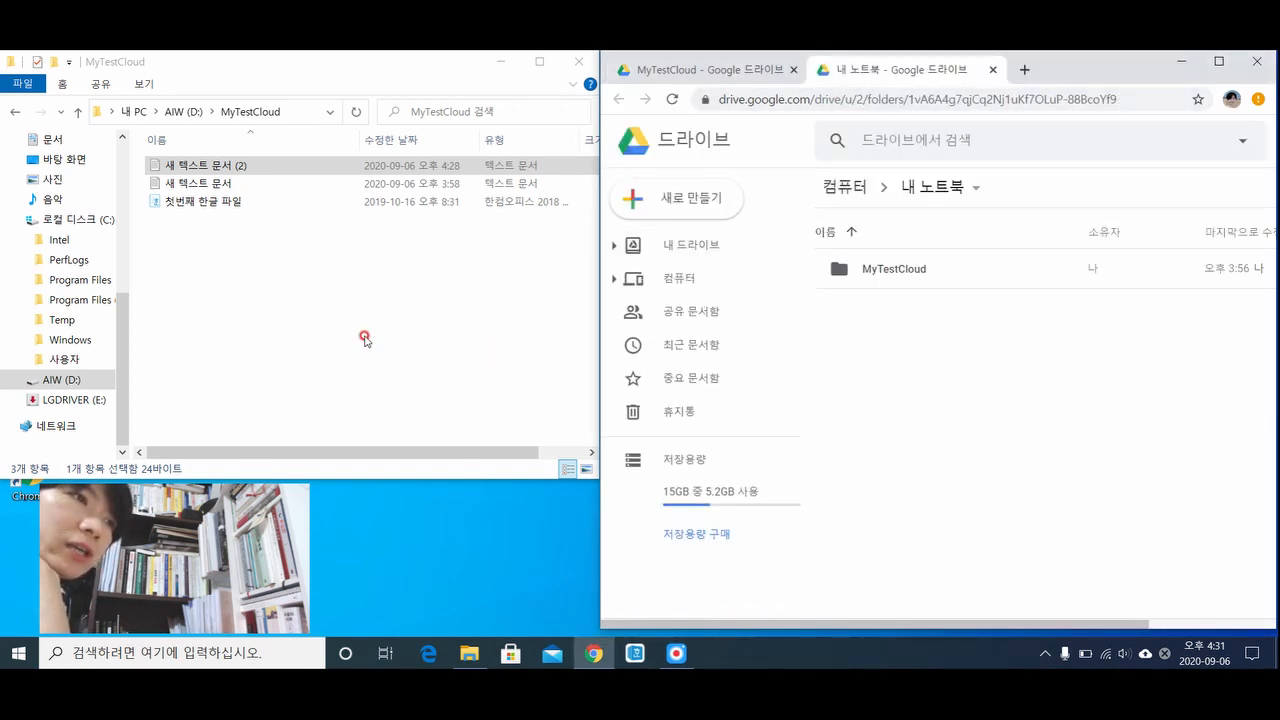
pyautogui.click(1146, 653)
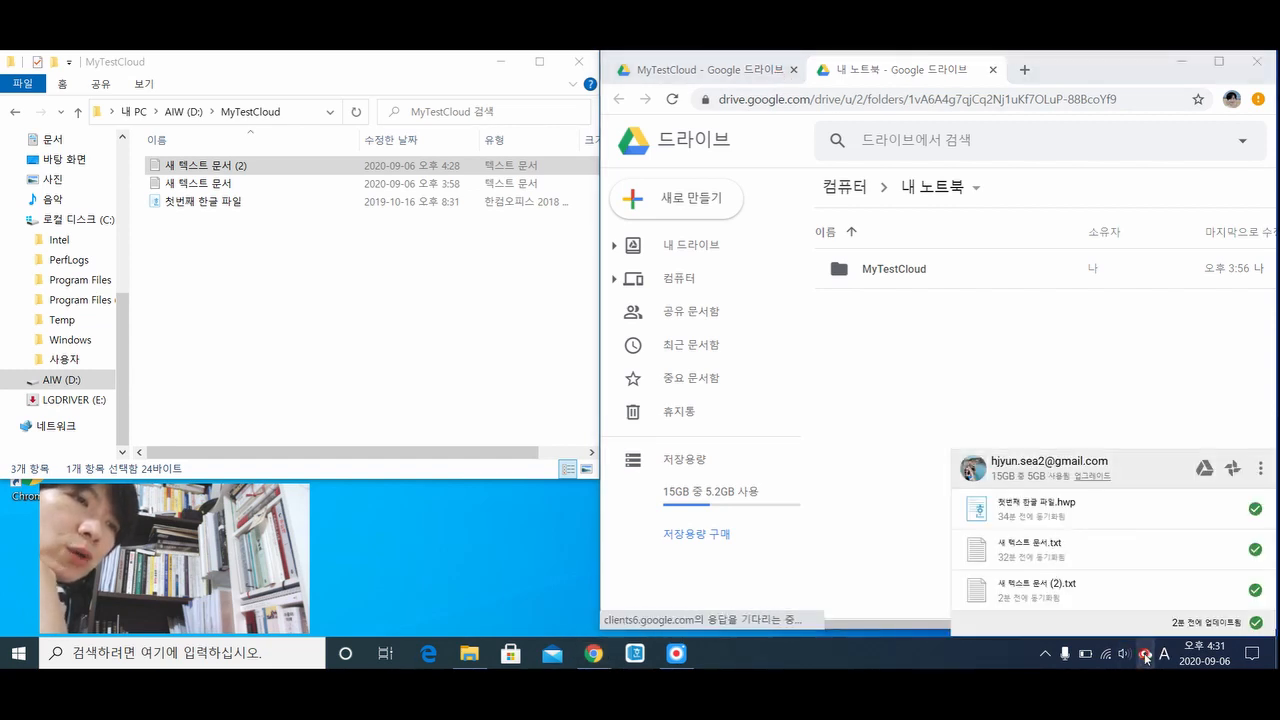
pyautogui.click(1233, 470)
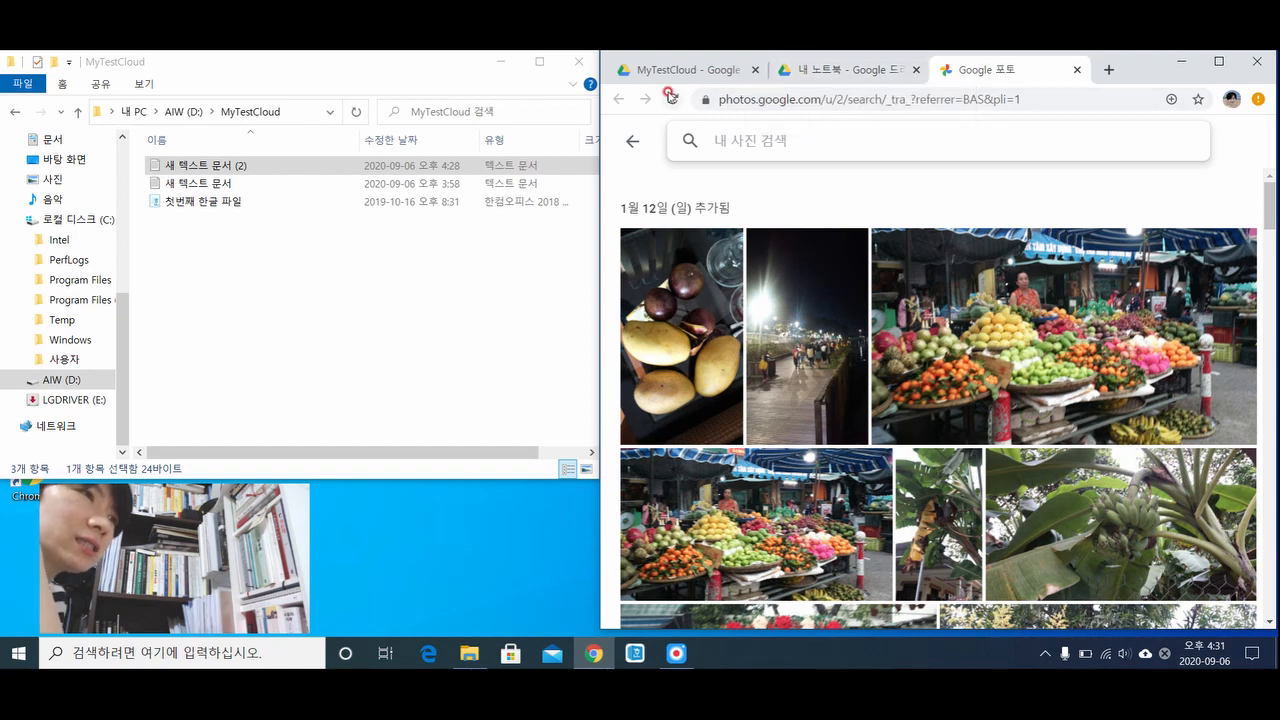
# Step: Reopen the Backup and Sync preferences at the 내 노트북 backup folder list
pyautogui.click(1145, 653)
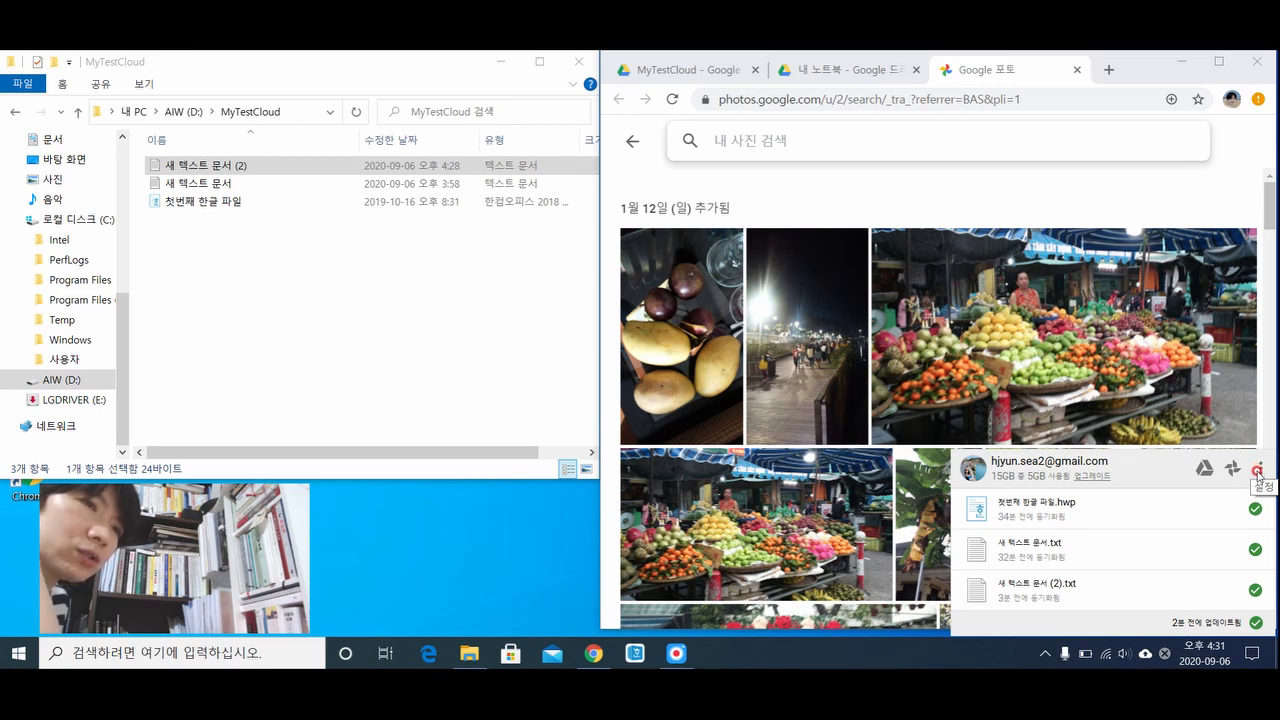
pyautogui.click(1258, 469)
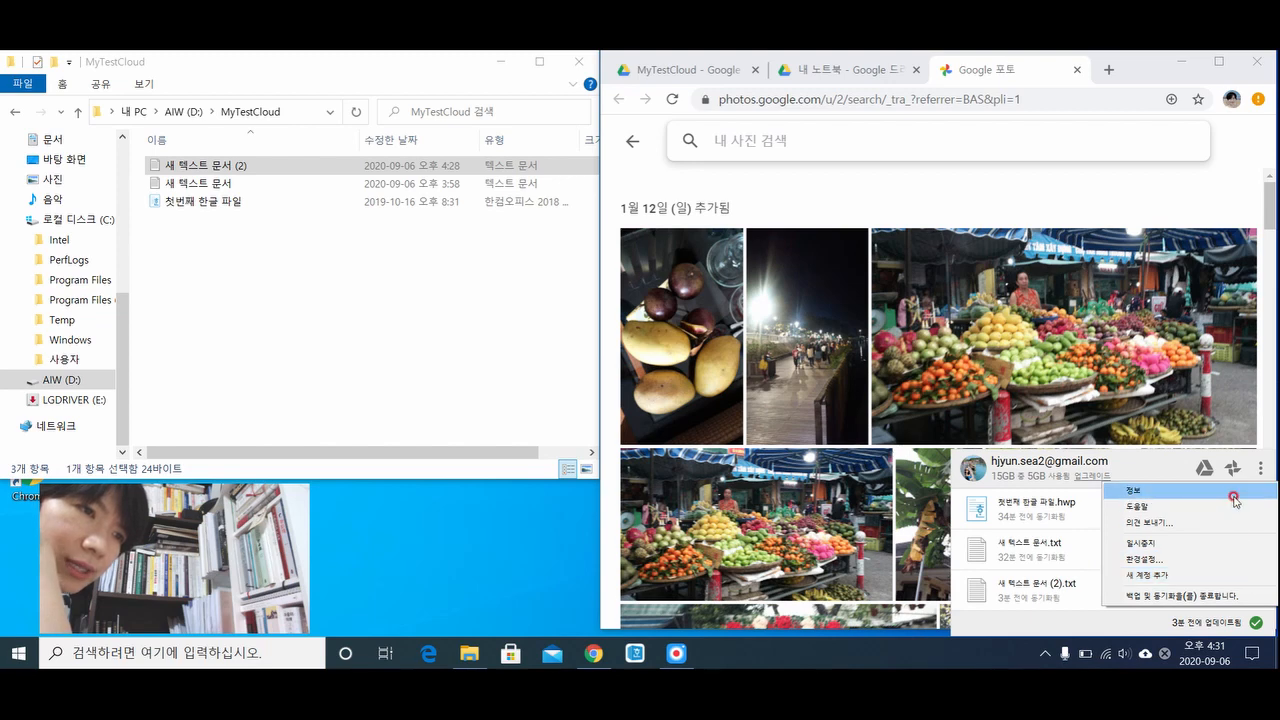
pyautogui.click(1218, 566)
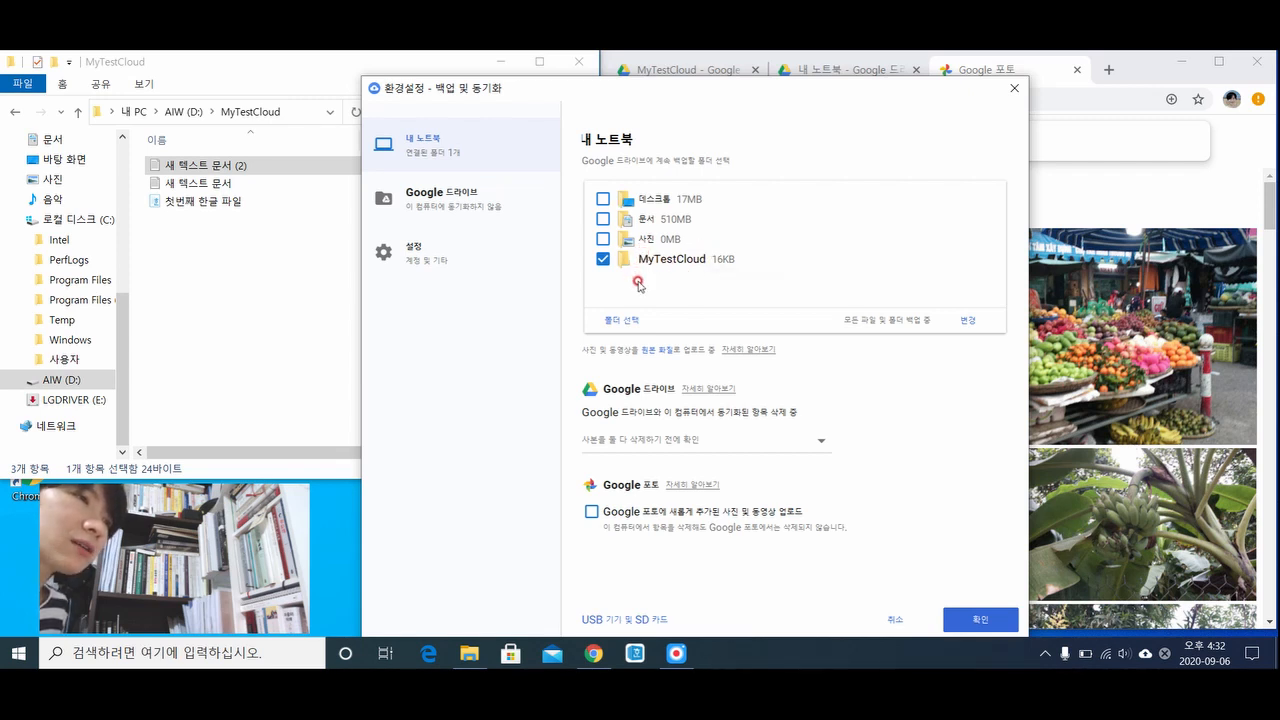
# Step: Look inside the 두번째 연동폴더 folder under 문서 in File Explorer and return to 문서
pyautogui.click(301, 348)
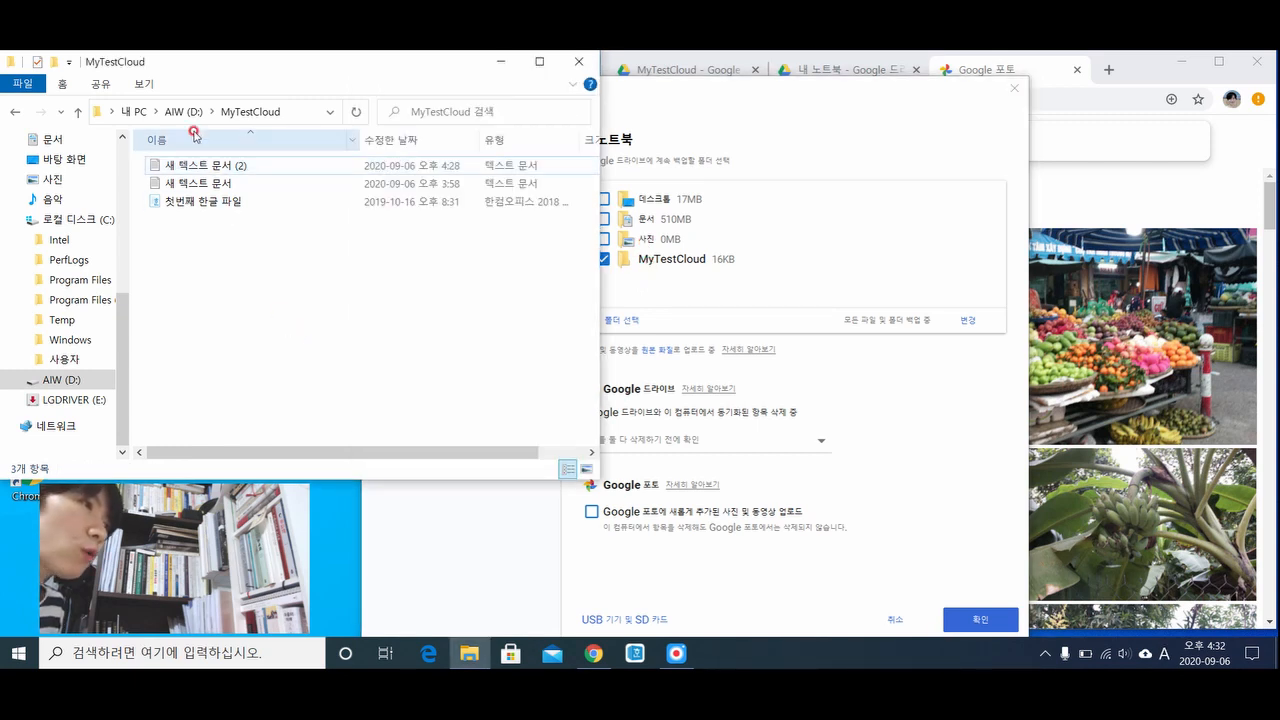
pyautogui.click(50, 139)
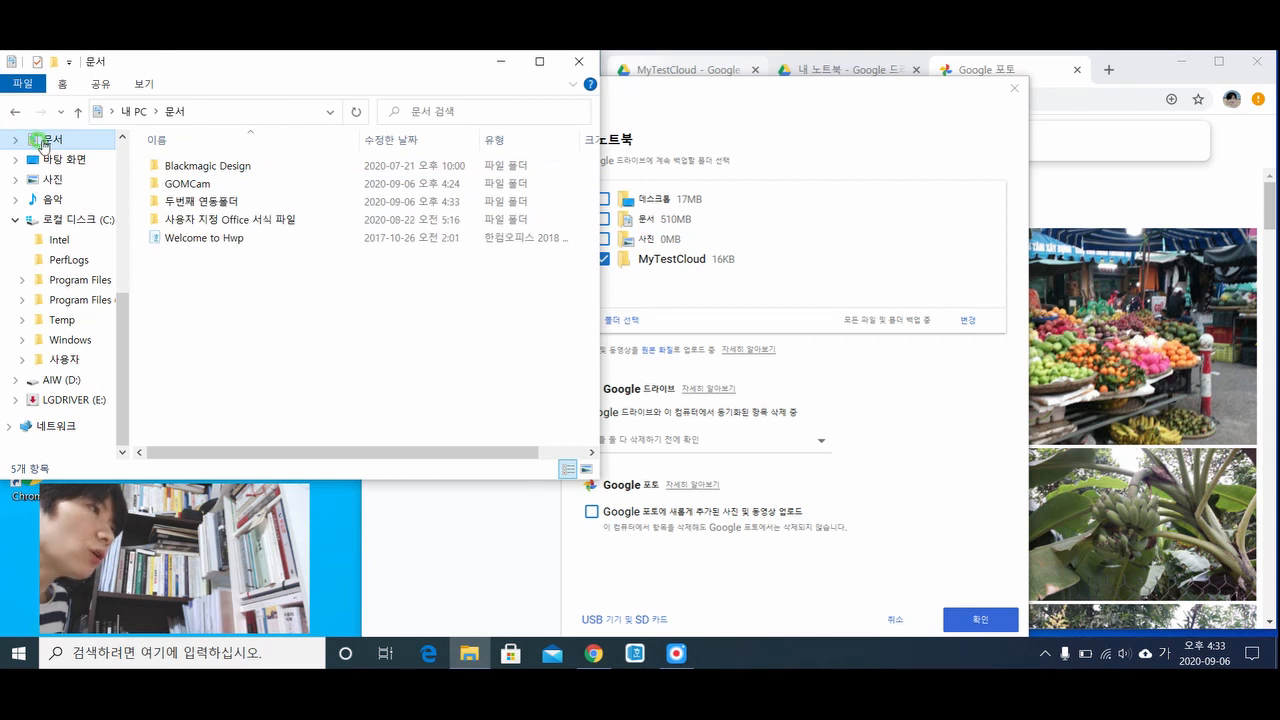
pyautogui.doubleClick(179, 209)
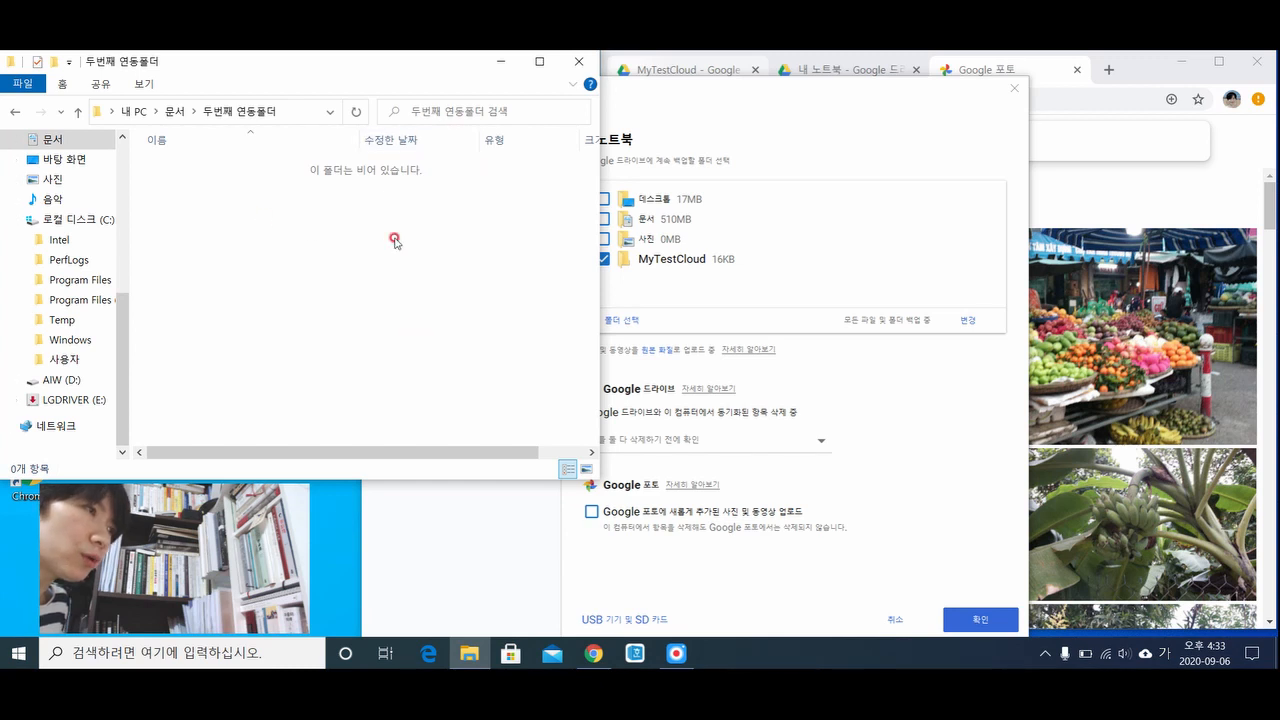
pyautogui.click(174, 111)
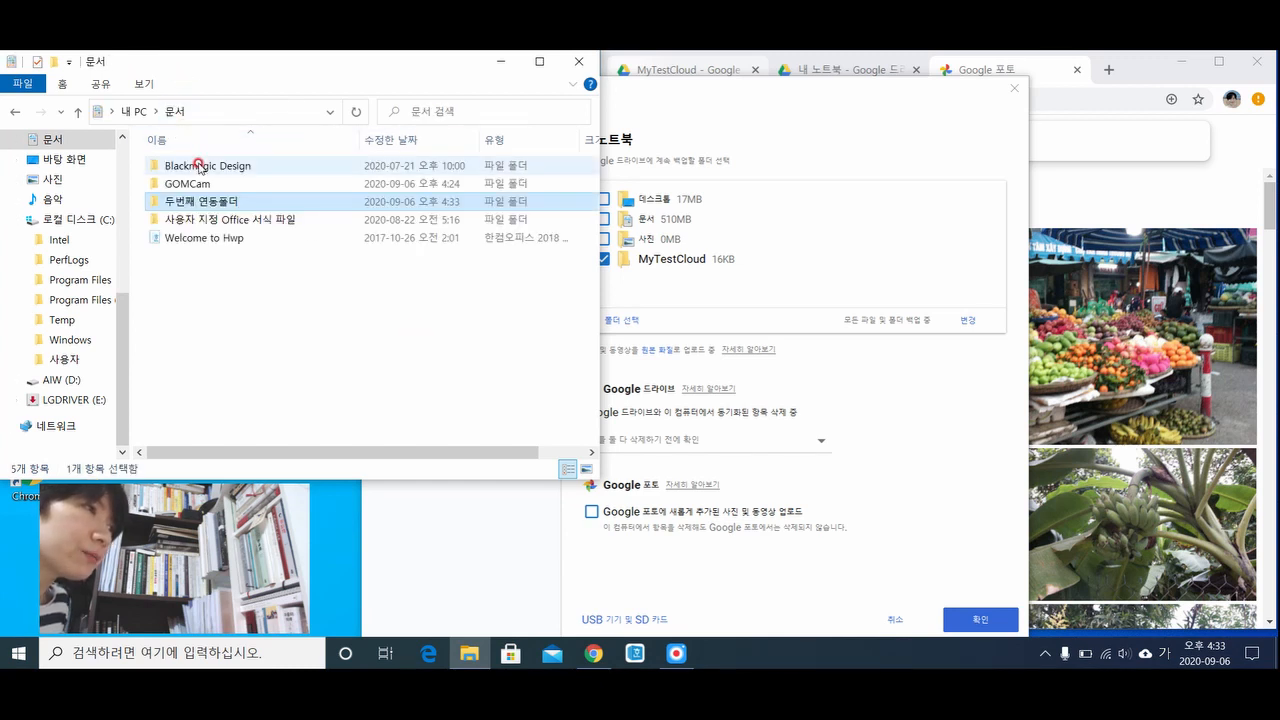
# Step: Add the 두번째 연동폴더 folder from 문서 to the Google Drive backup folders and apply the preferences
pyautogui.click(726, 294)
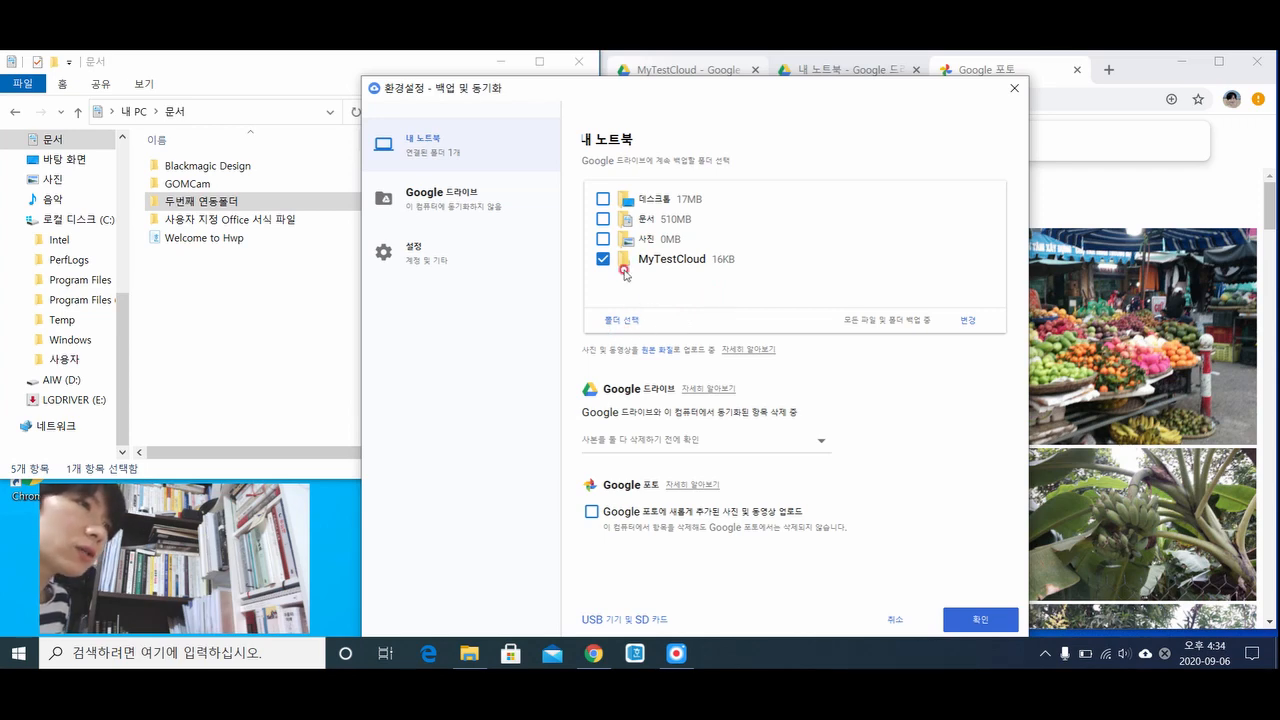
pyautogui.click(624, 321)
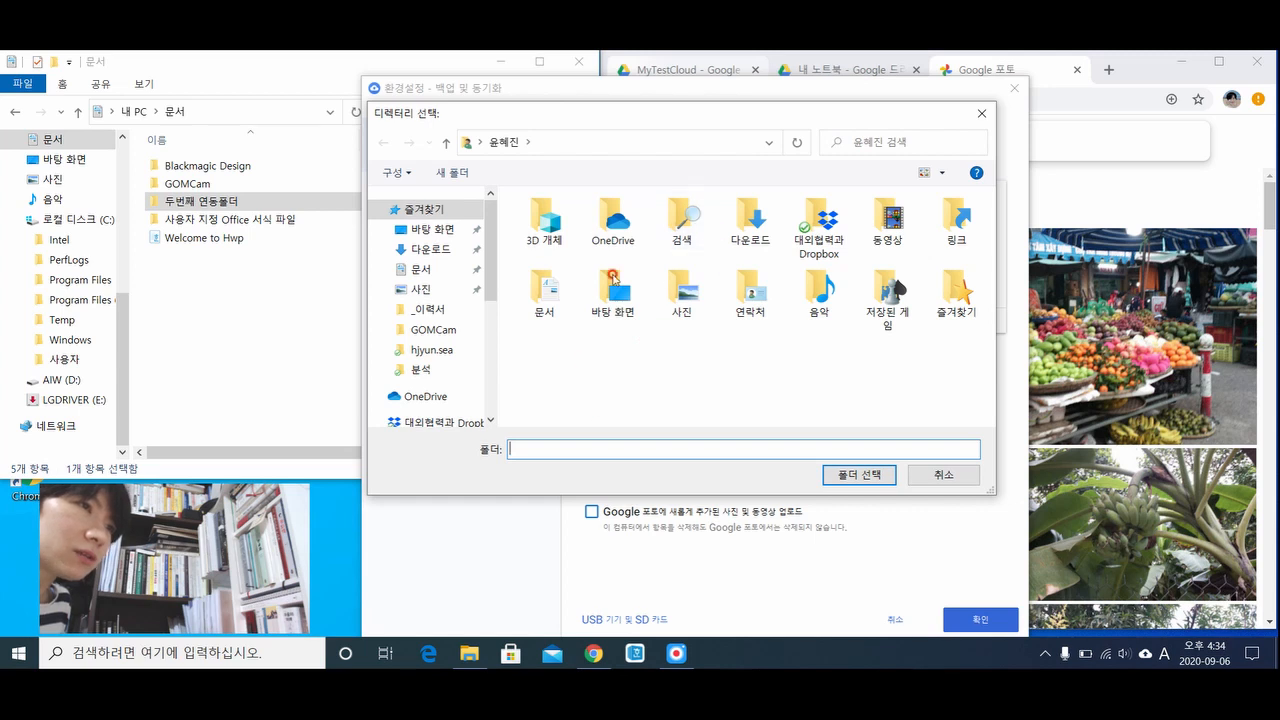
pyautogui.click(459, 271)
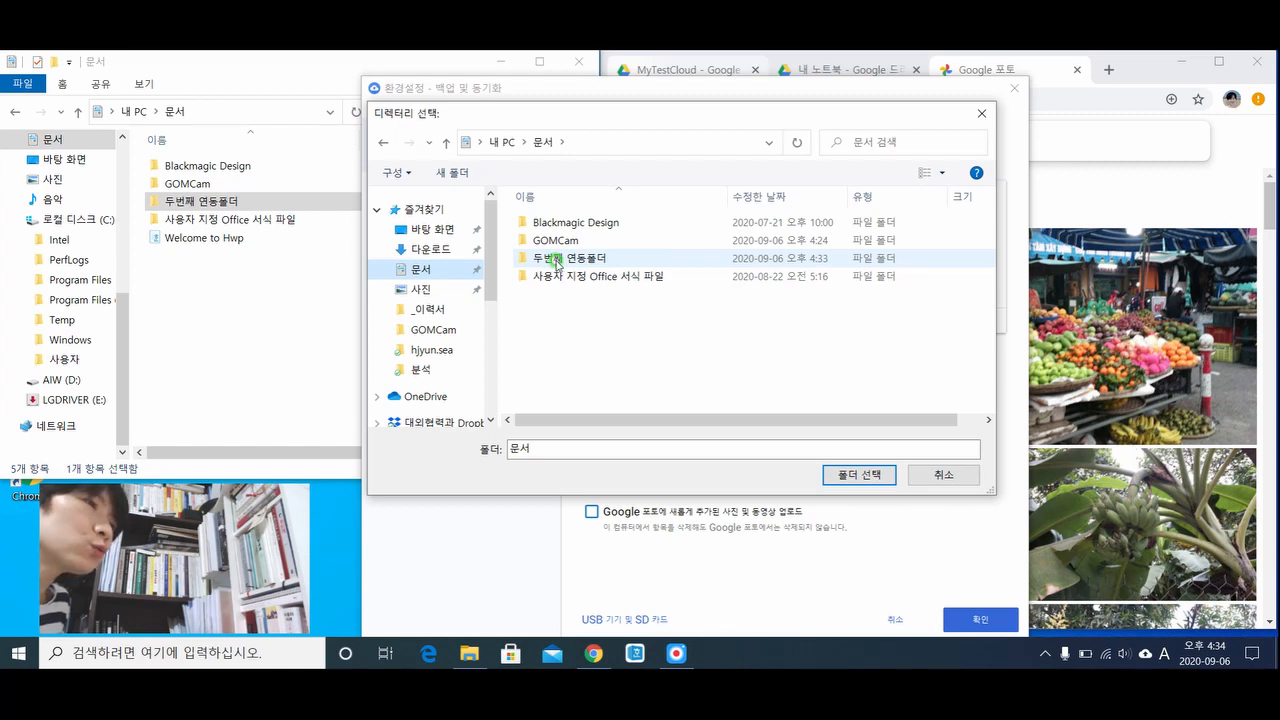
pyautogui.click(557, 262)
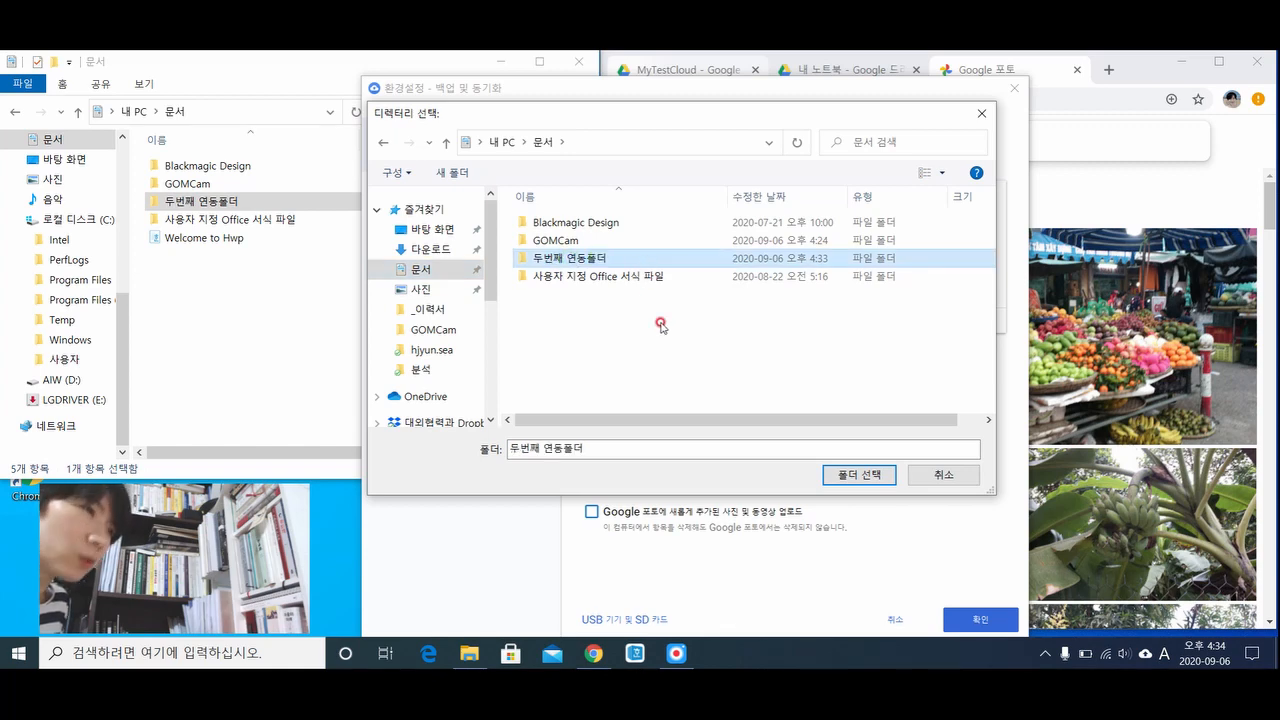
pyautogui.click(845, 477)
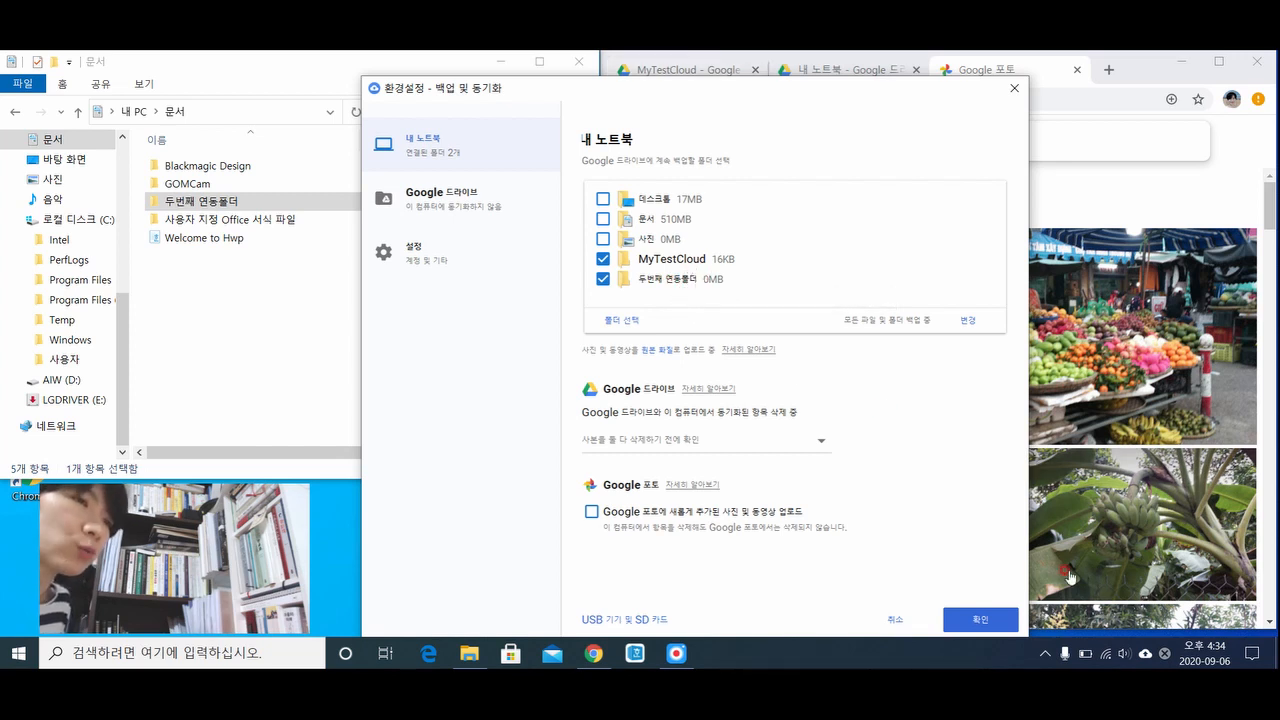
pyautogui.click(966, 619)
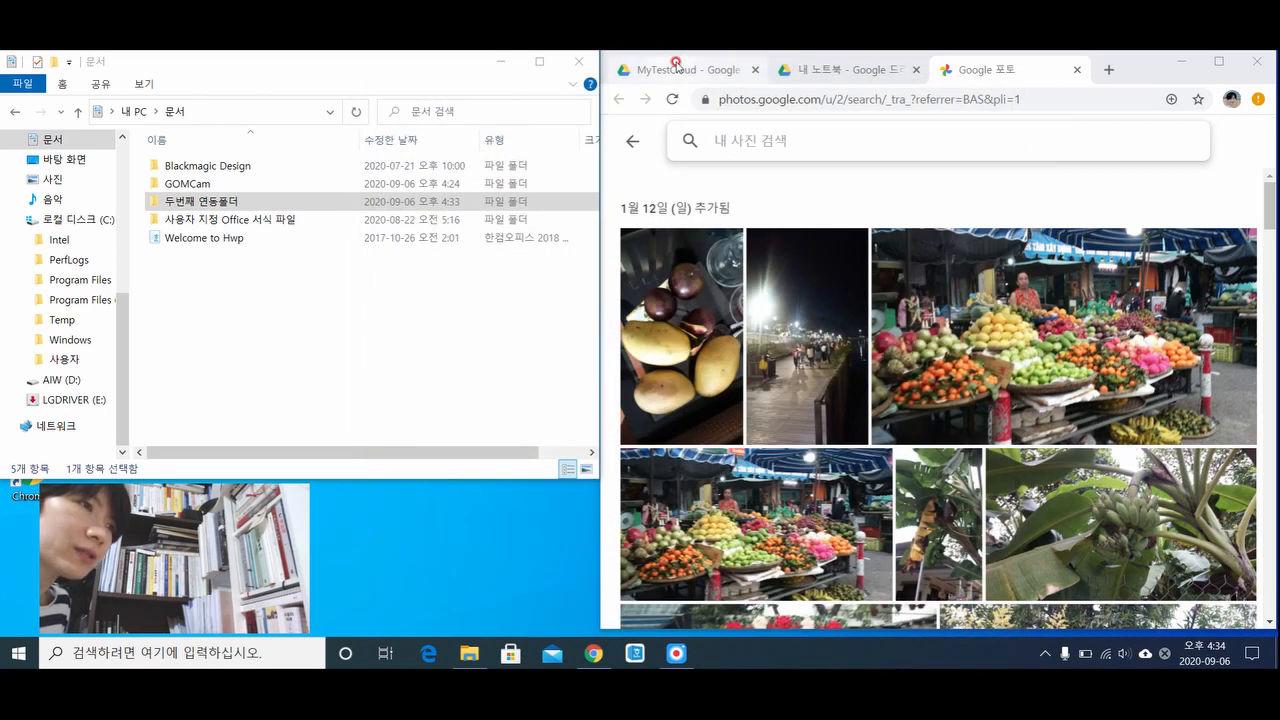
# Step: Check the folders under 내 노트북 in Google Drive on the web
pyautogui.click(683, 72)
pyautogui.click(792, 70)
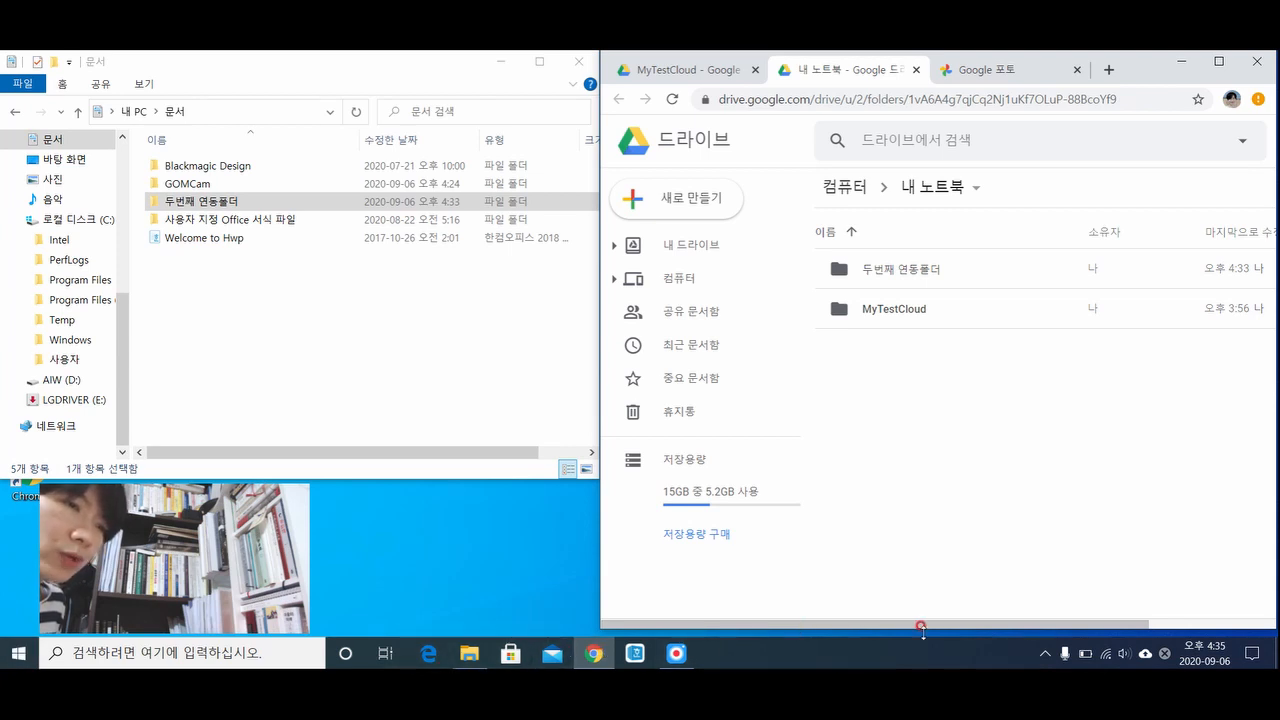
# Step: Exclude the 두번째 연동폴더 folder from the 내 노트북 backup list in the Backup and Sync preferences, apply and confirm stopping its sync
pyautogui.click(1147, 654)
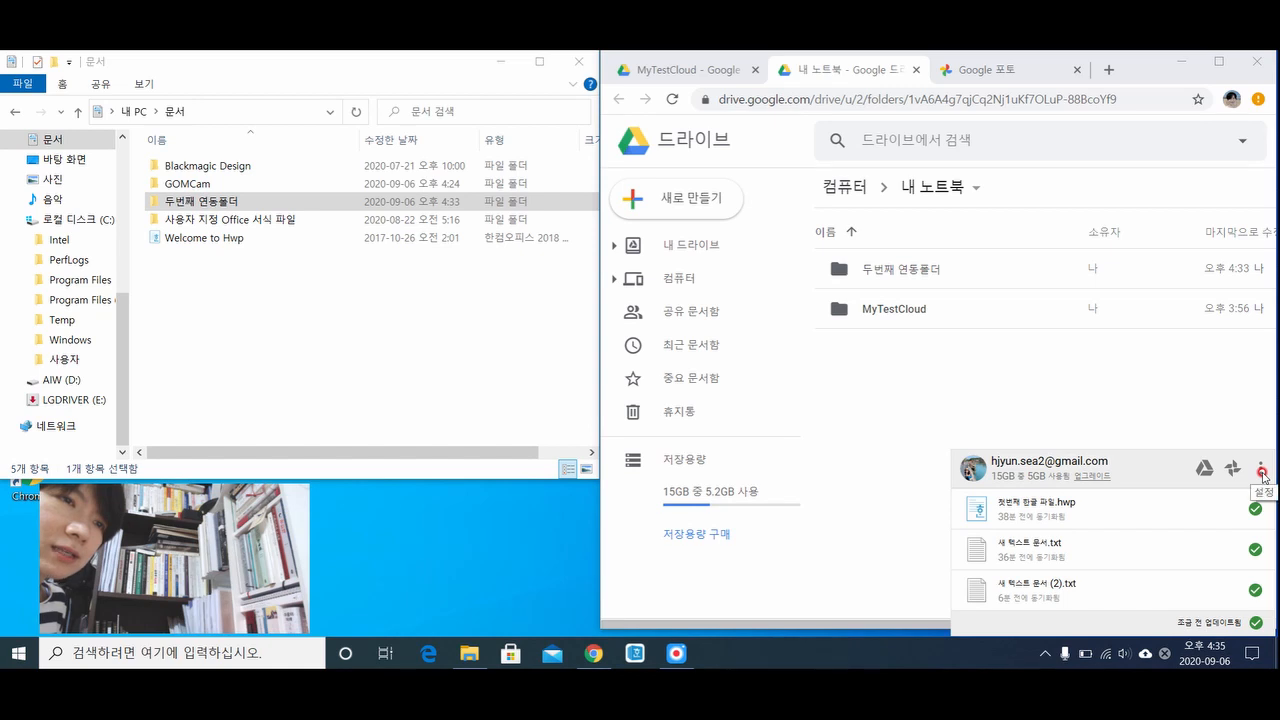
pyautogui.click(1261, 470)
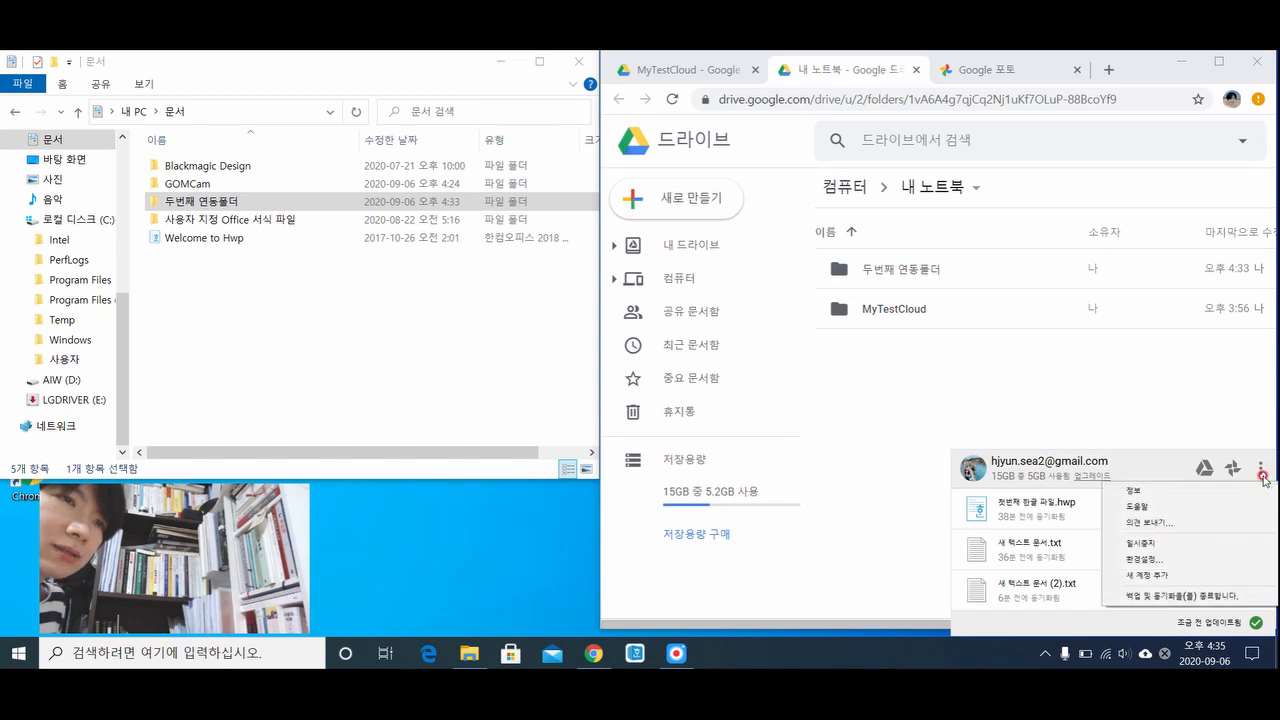
pyautogui.click(1184, 563)
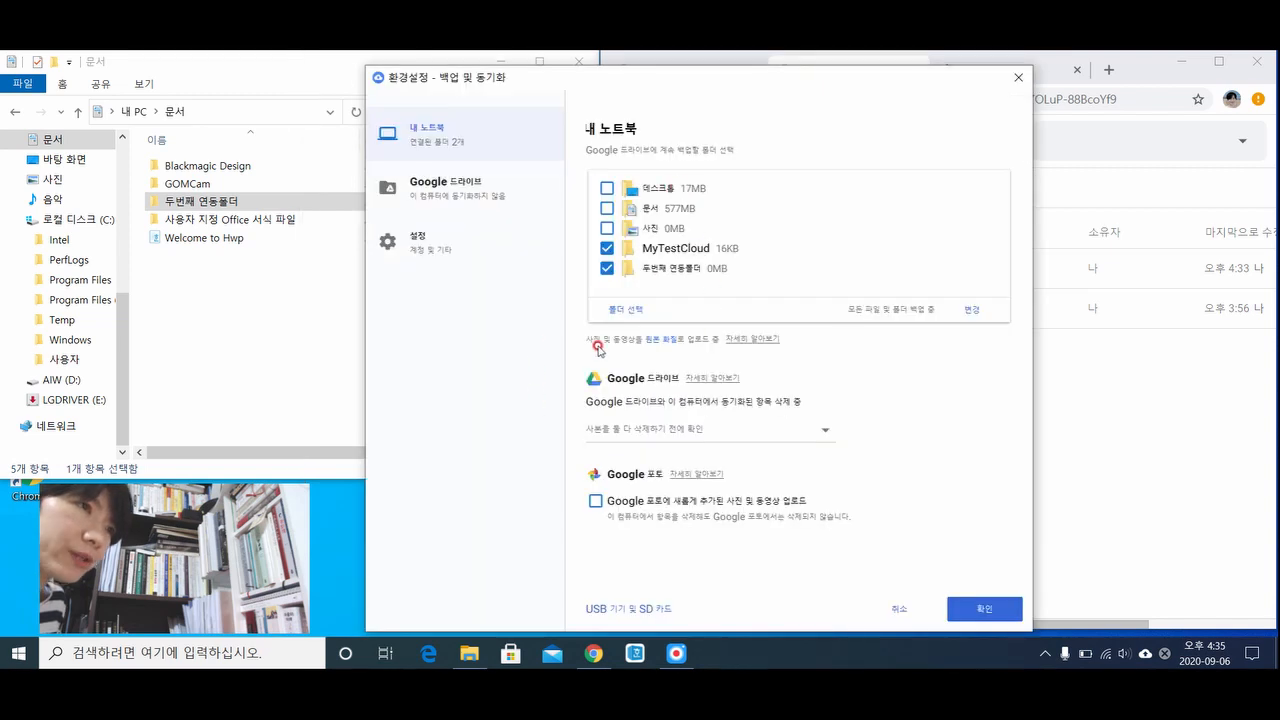
pyautogui.click(606, 269)
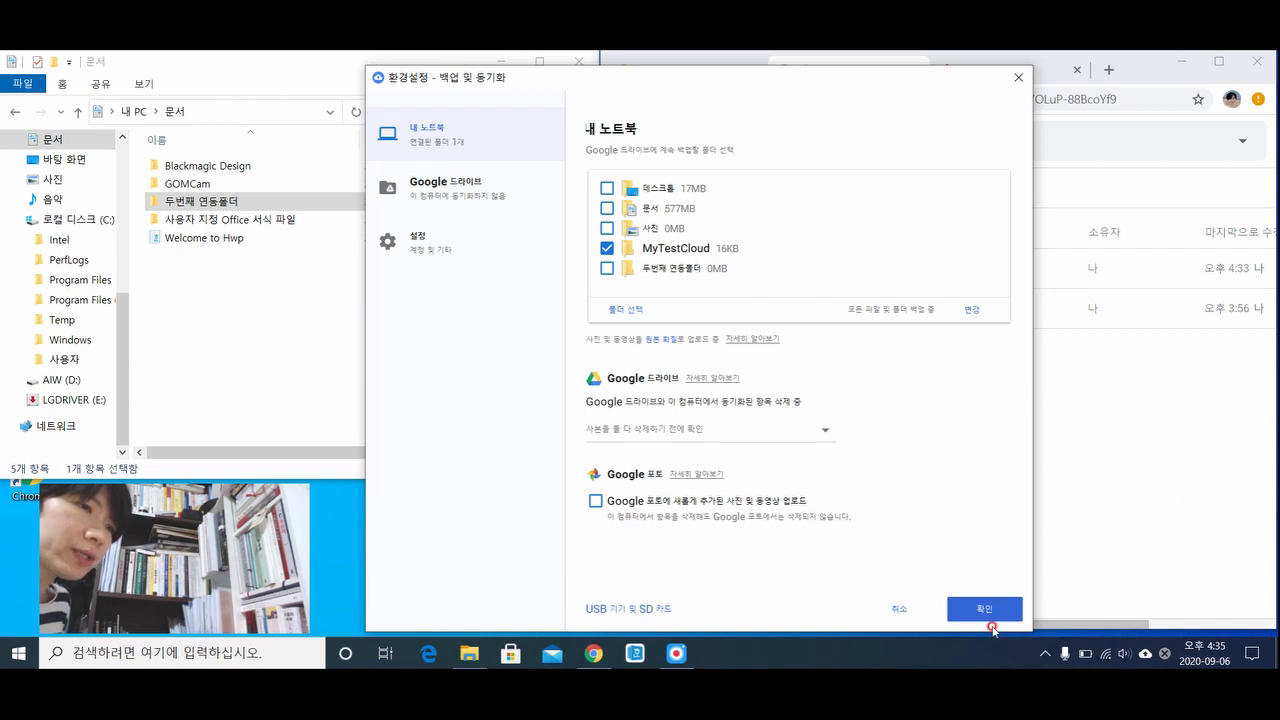
pyautogui.click(979, 612)
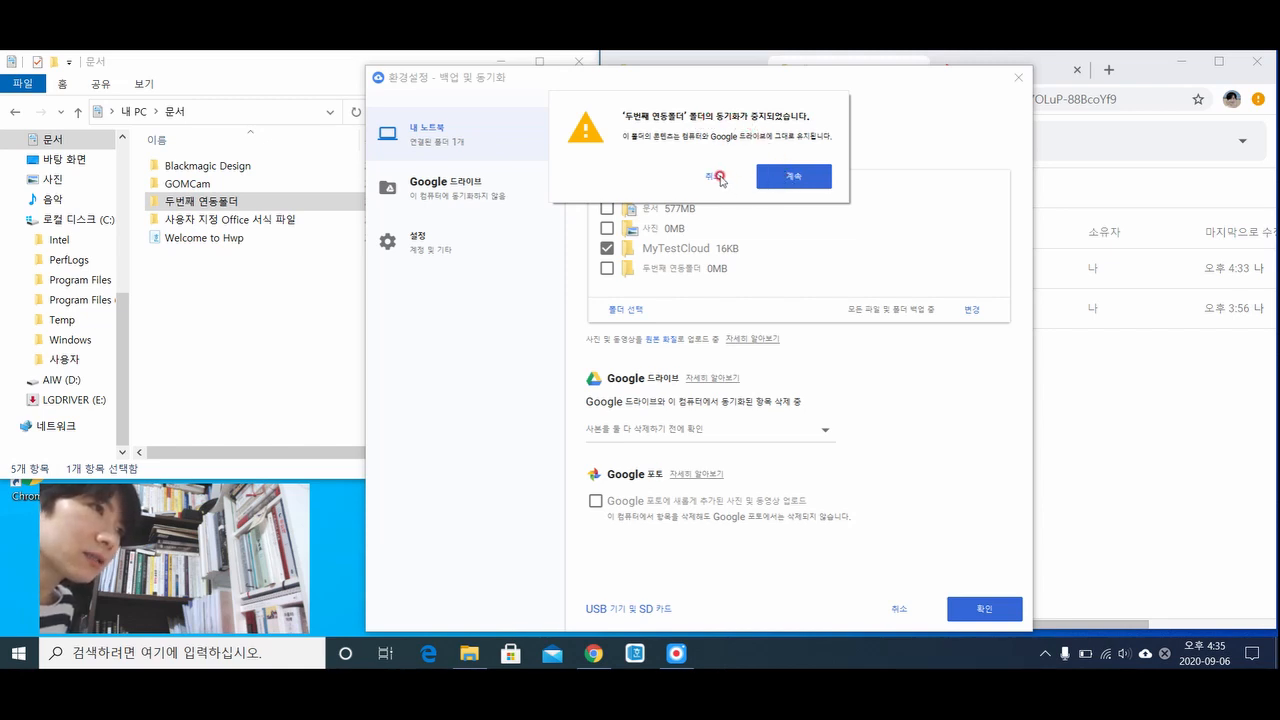
pyautogui.click(779, 184)
pyautogui.click(1008, 380)
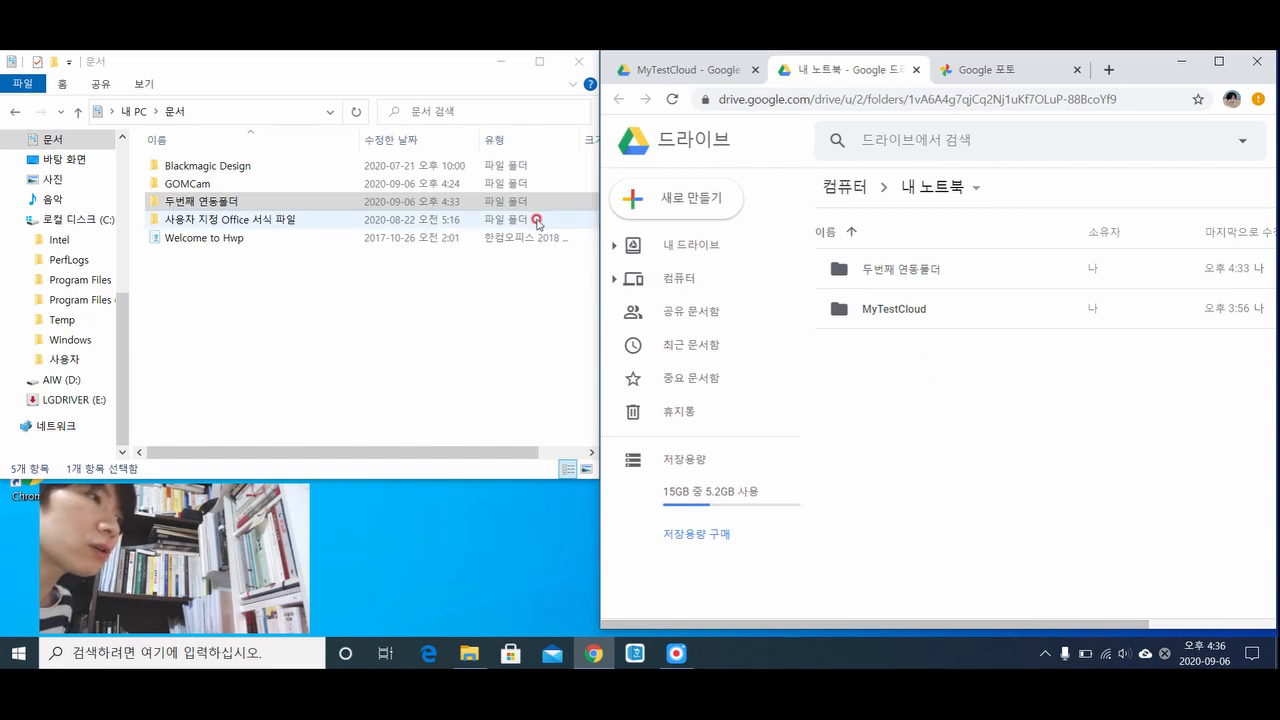
# Step: Open the 두번째 연동폴더 folder both in Google Drive on the web and under 문서 in File Explorer
pyautogui.click(900, 268)
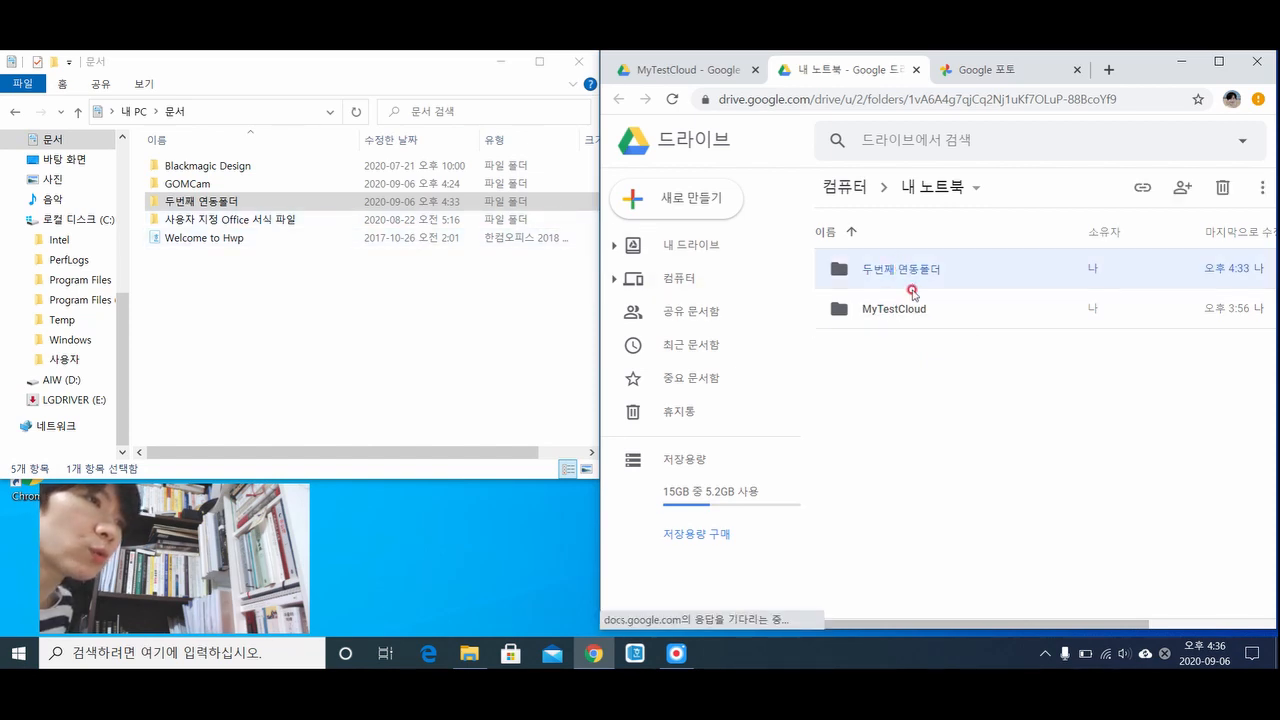
pyautogui.doubleClick(897, 270)
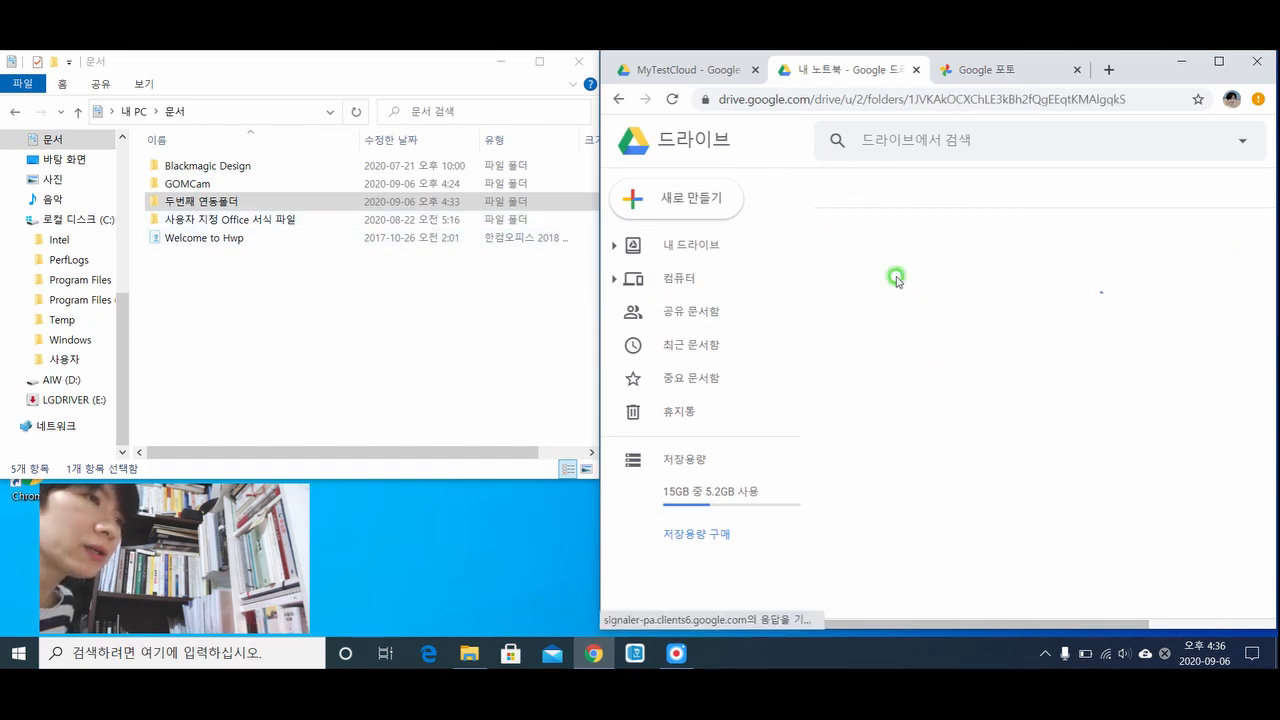
pyautogui.doubleClick(185, 206)
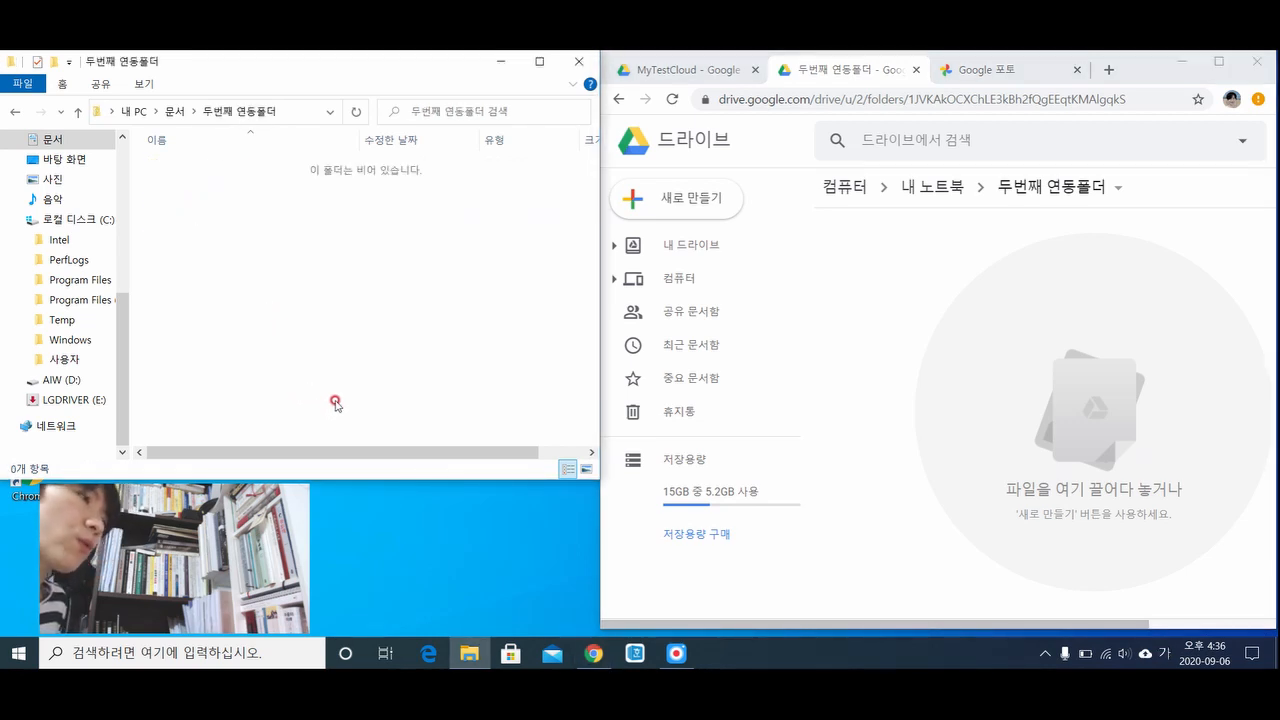
# Step: Create a text document with the default name in the local 두번째 연동폴더 folder and check the matching Google Drive folder
pyautogui.rightClick(299, 275)
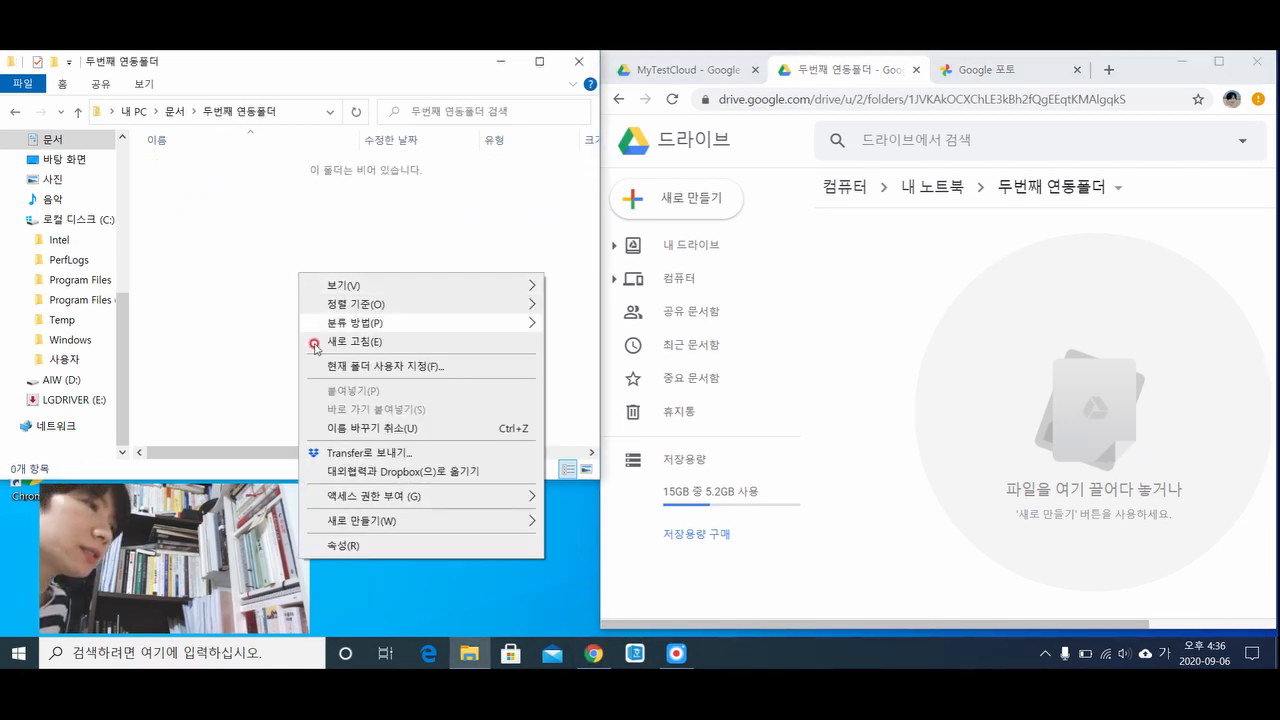
pyautogui.moveTo(380, 530)
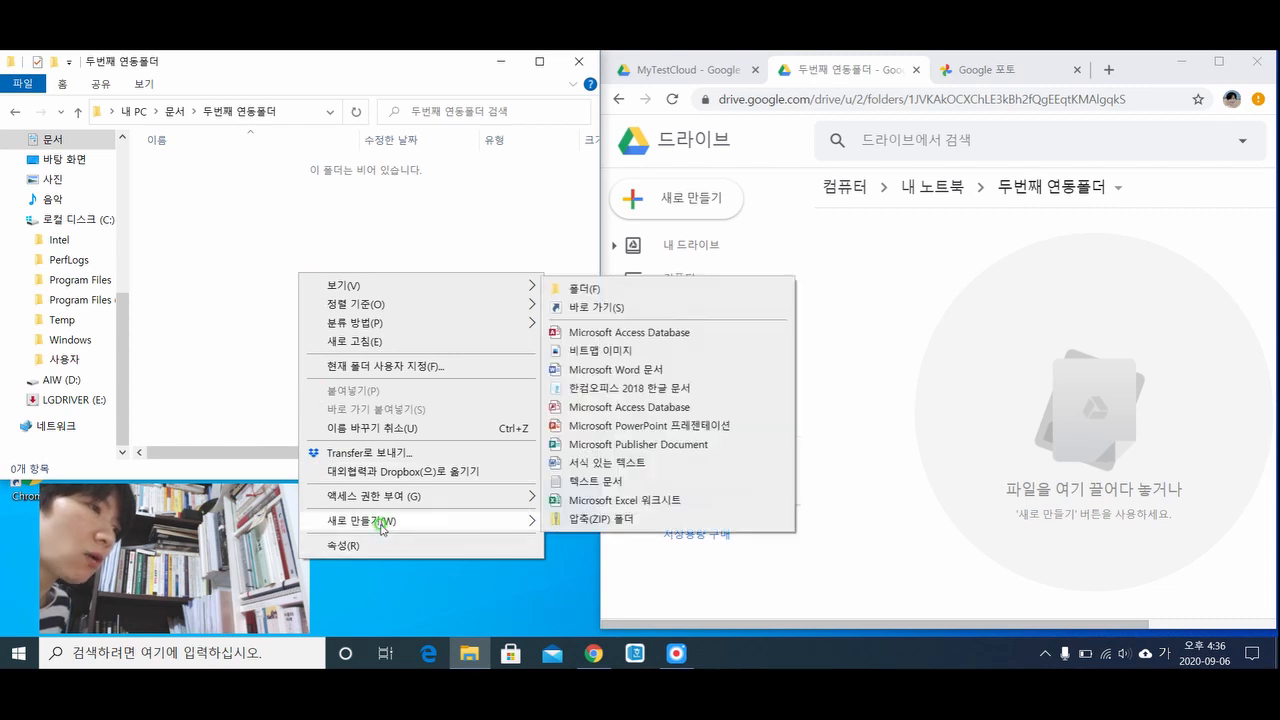
pyautogui.click(600, 481)
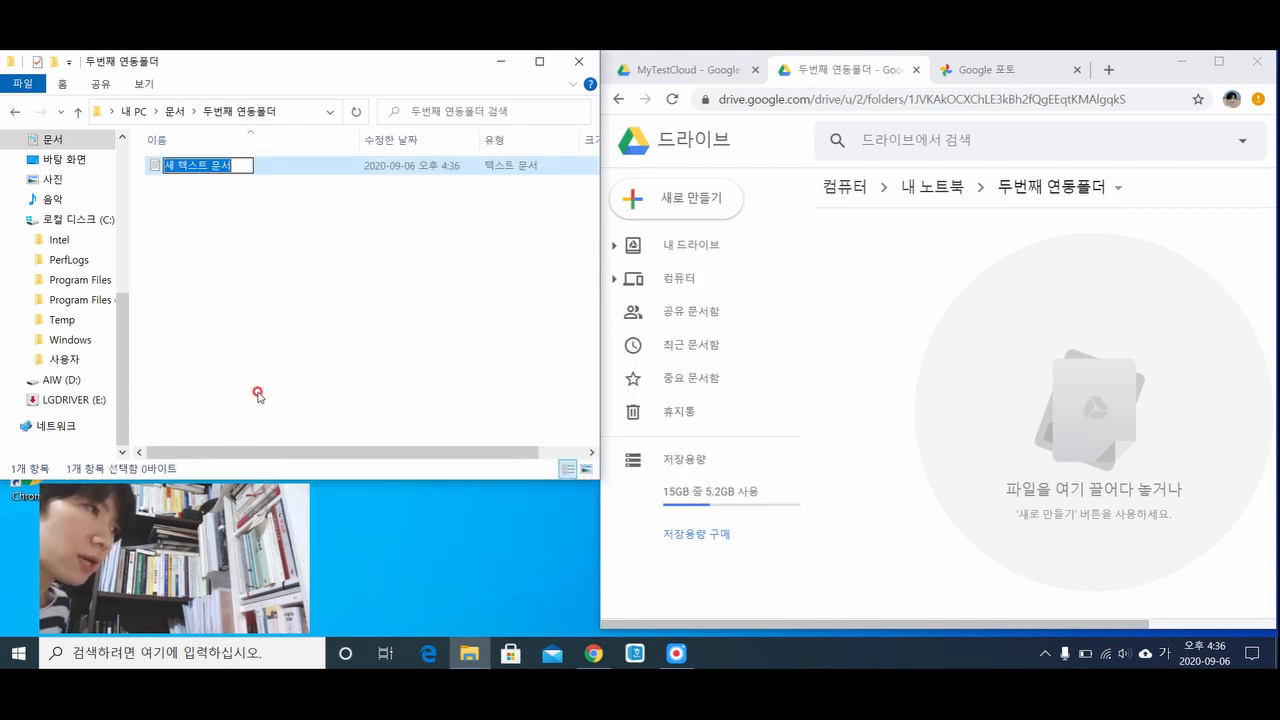
pyautogui.press('Return')
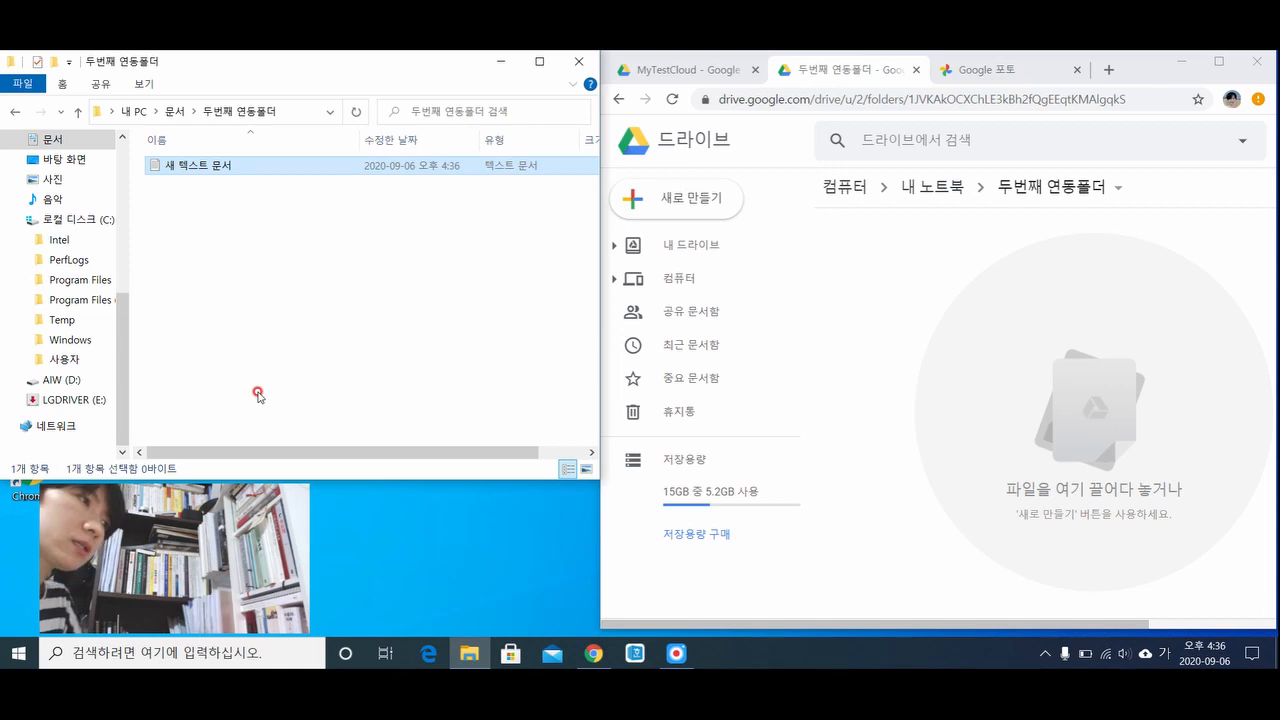
pyautogui.click(910, 250)
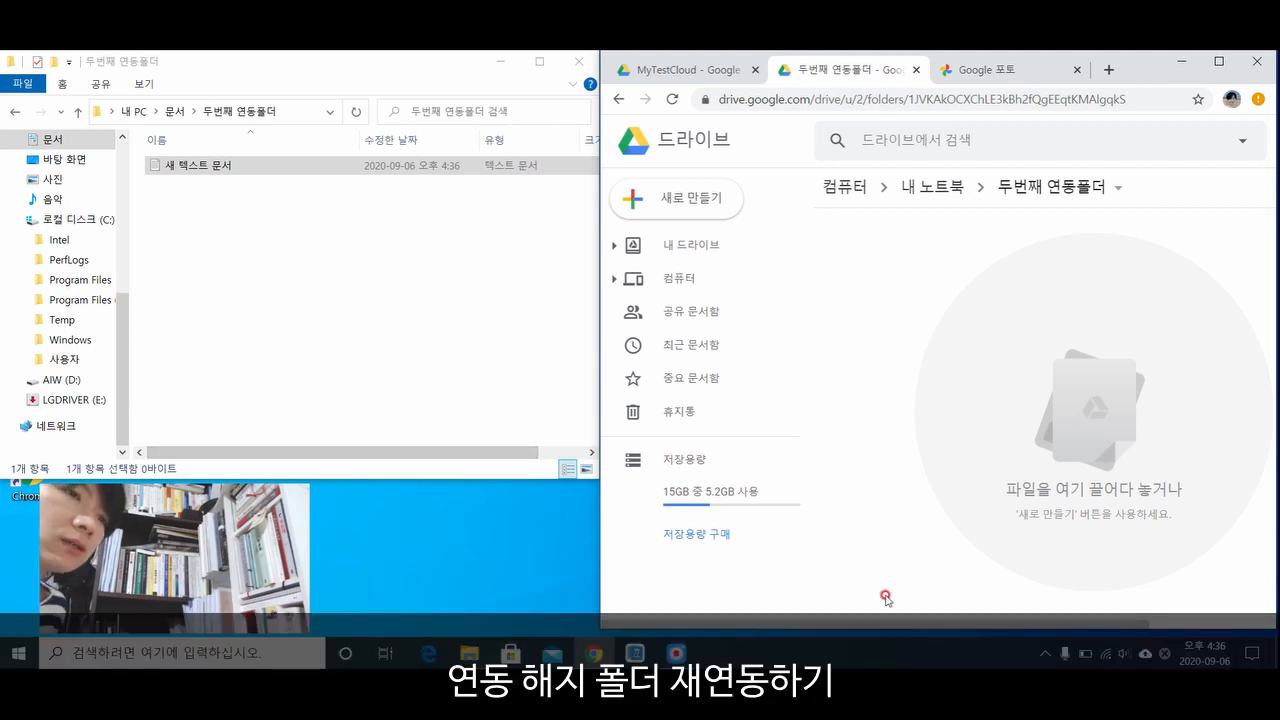
# Step: Re-add 두번째 연동폴더 from 문서 to the backup folders in the Backup and Sync preferences, apply, and confirm merging with the existing Drive folder
pyautogui.click(1145, 654)
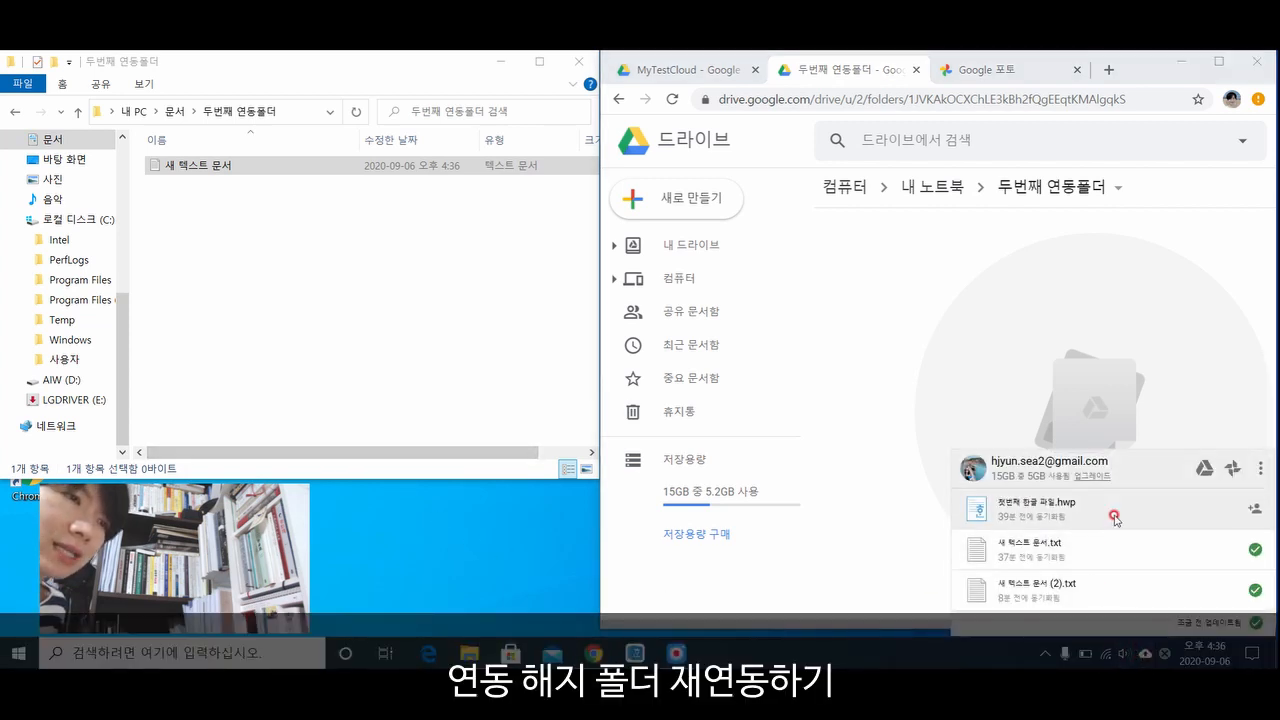
pyautogui.click(1264, 469)
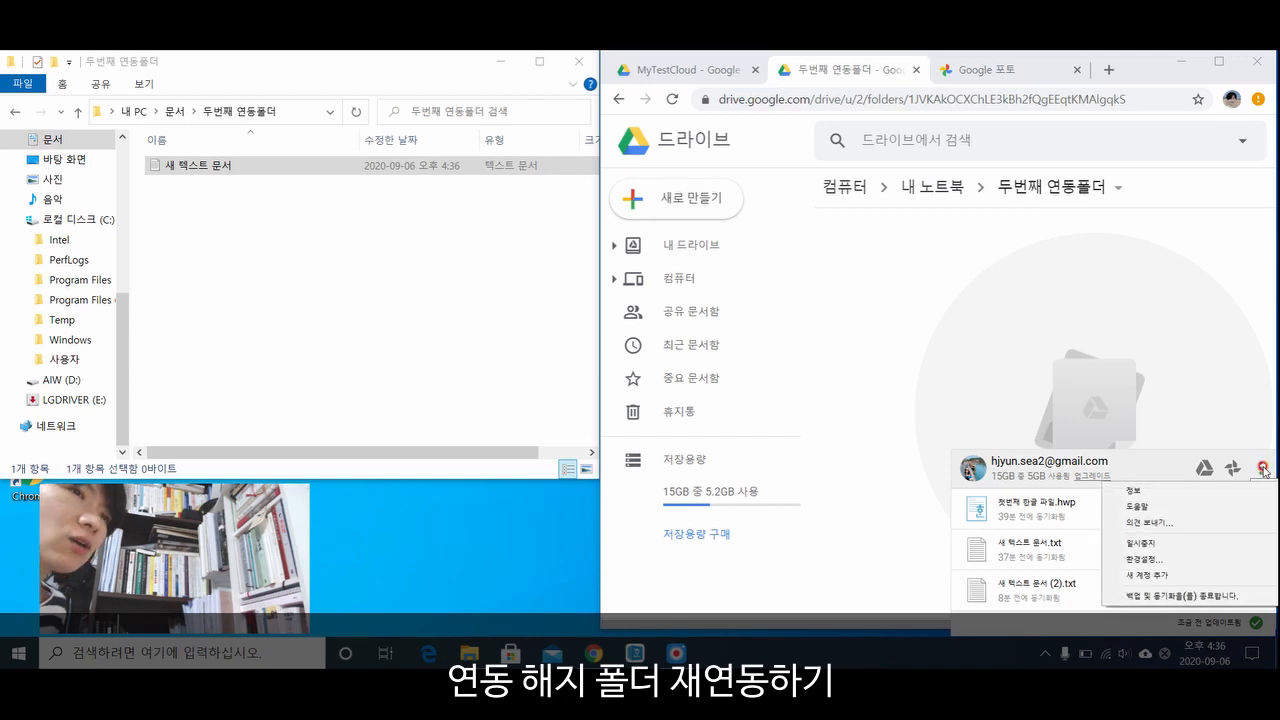
pyautogui.click(1158, 563)
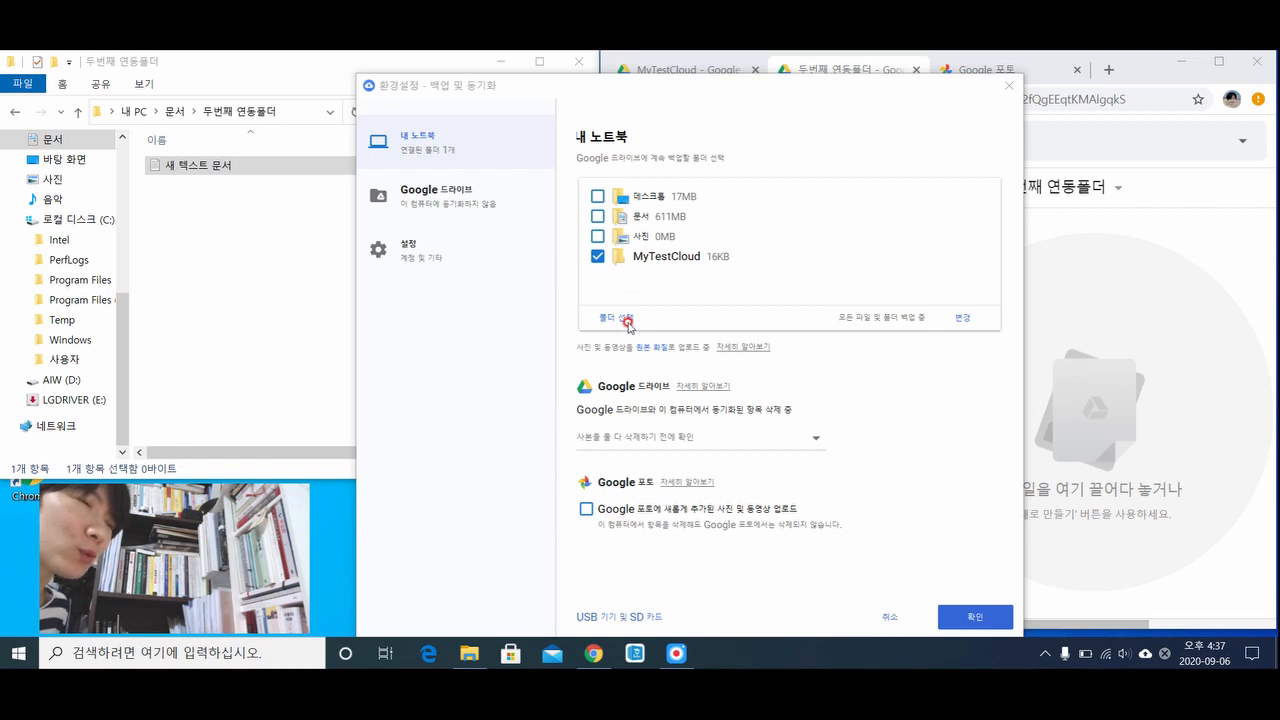
pyautogui.click(621, 317)
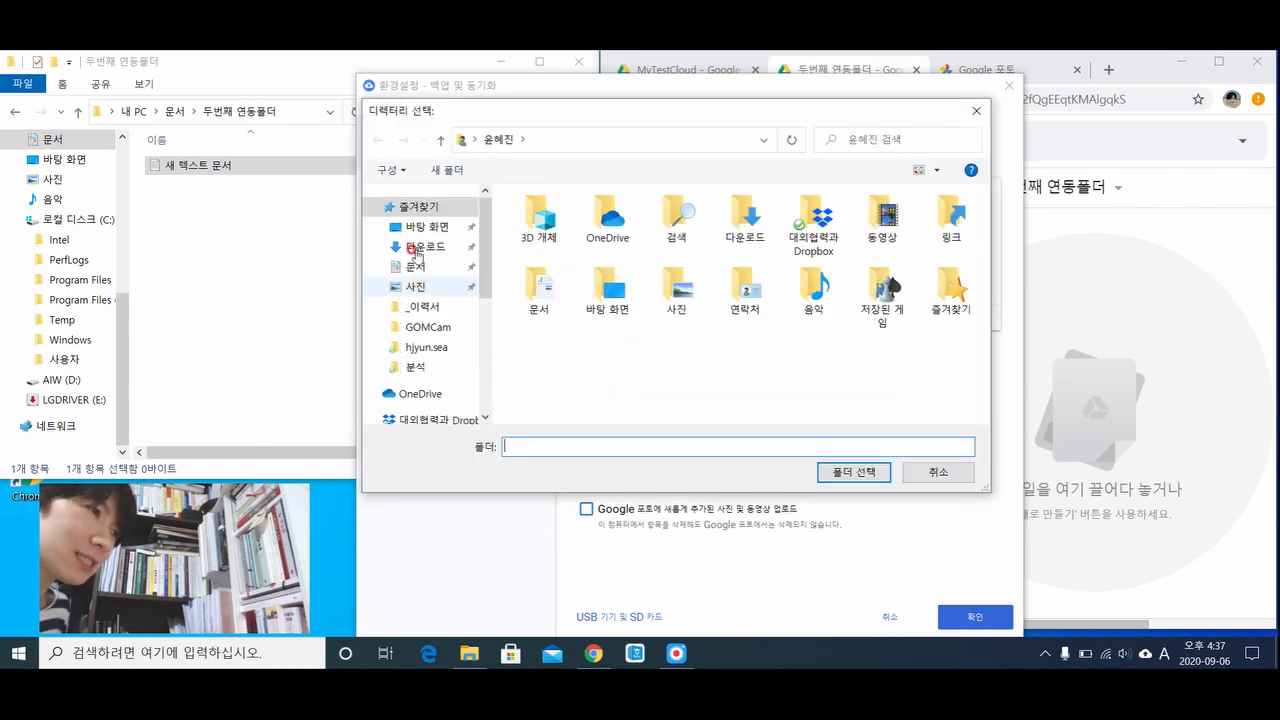
pyautogui.click(426, 272)
pyautogui.click(640, 255)
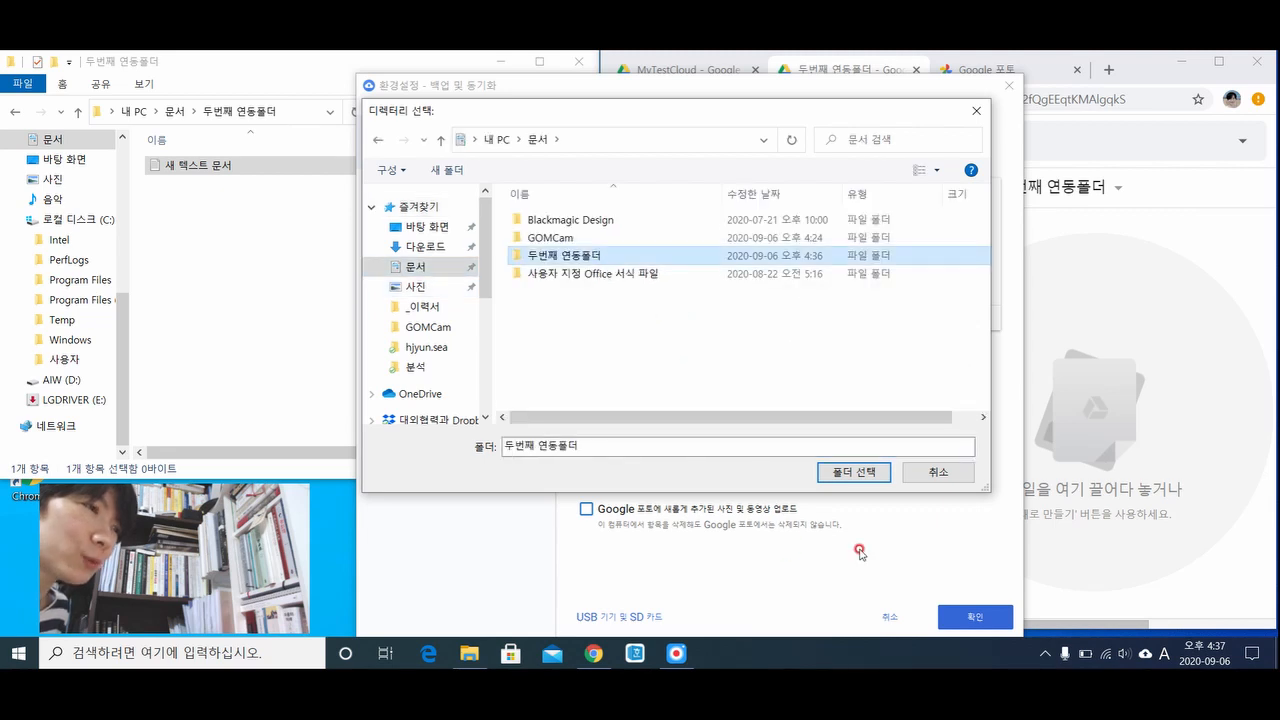
pyautogui.click(858, 474)
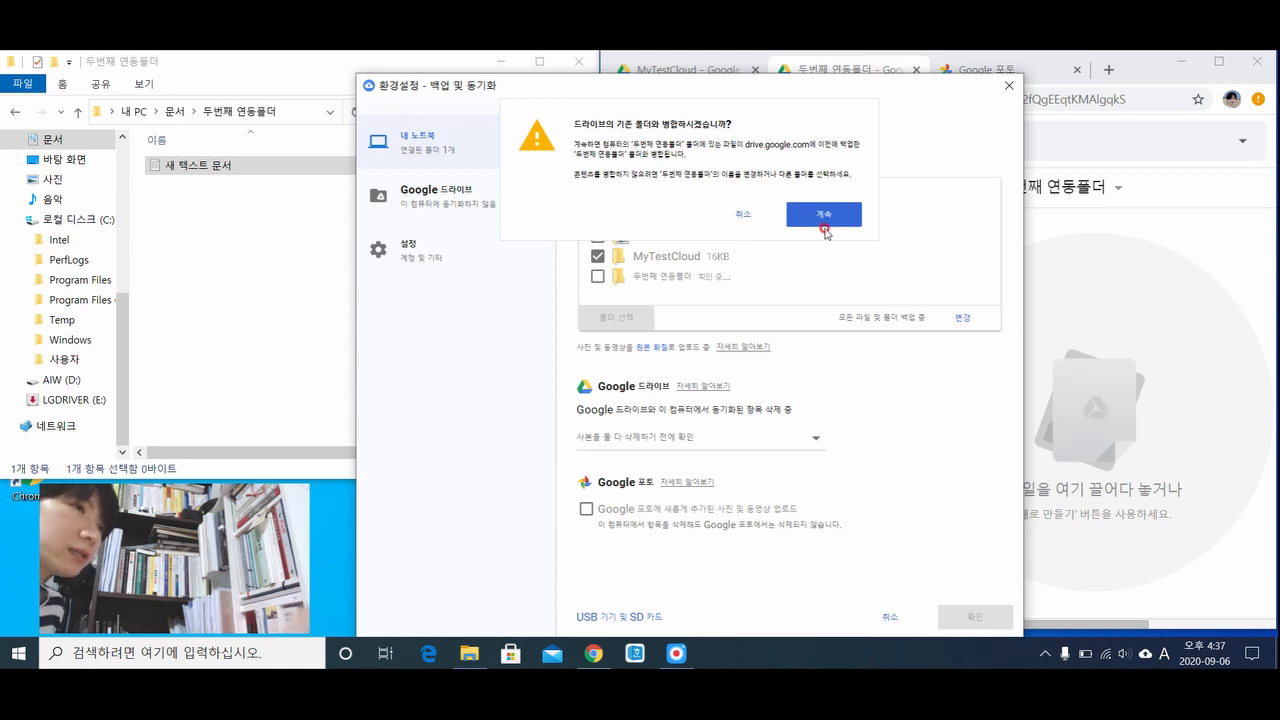
pyautogui.click(823, 216)
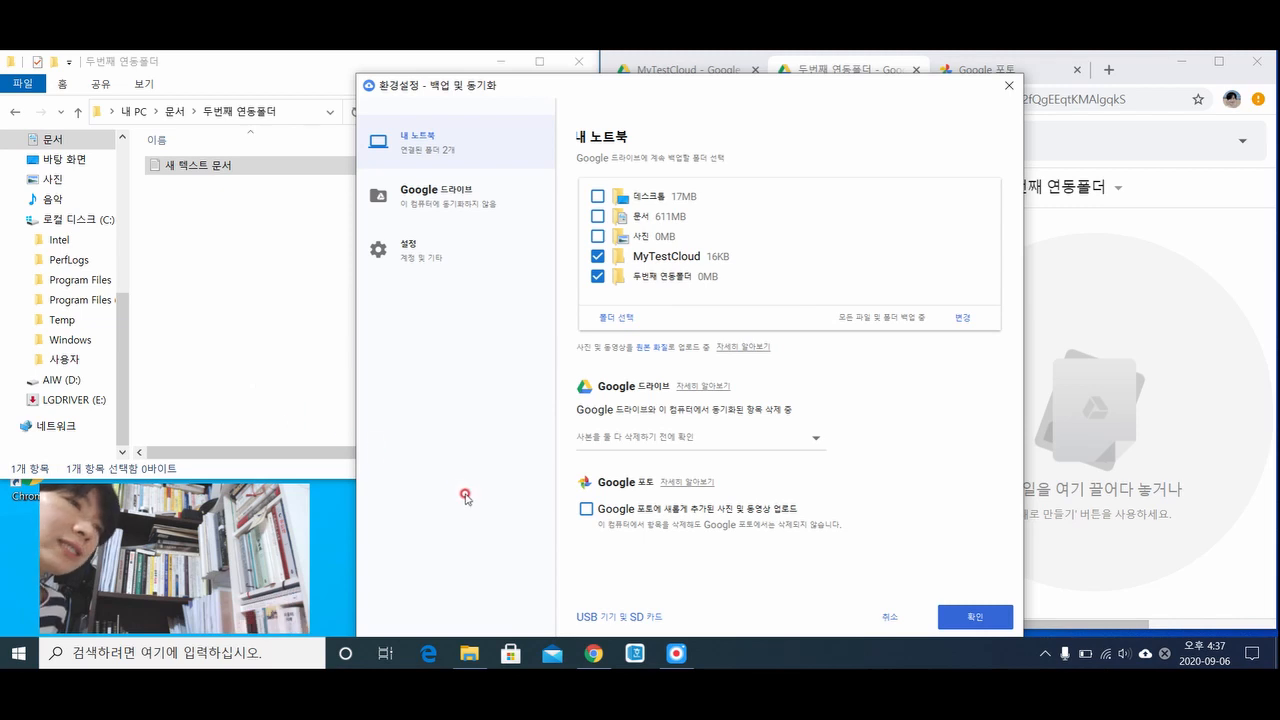
pyautogui.click(955, 615)
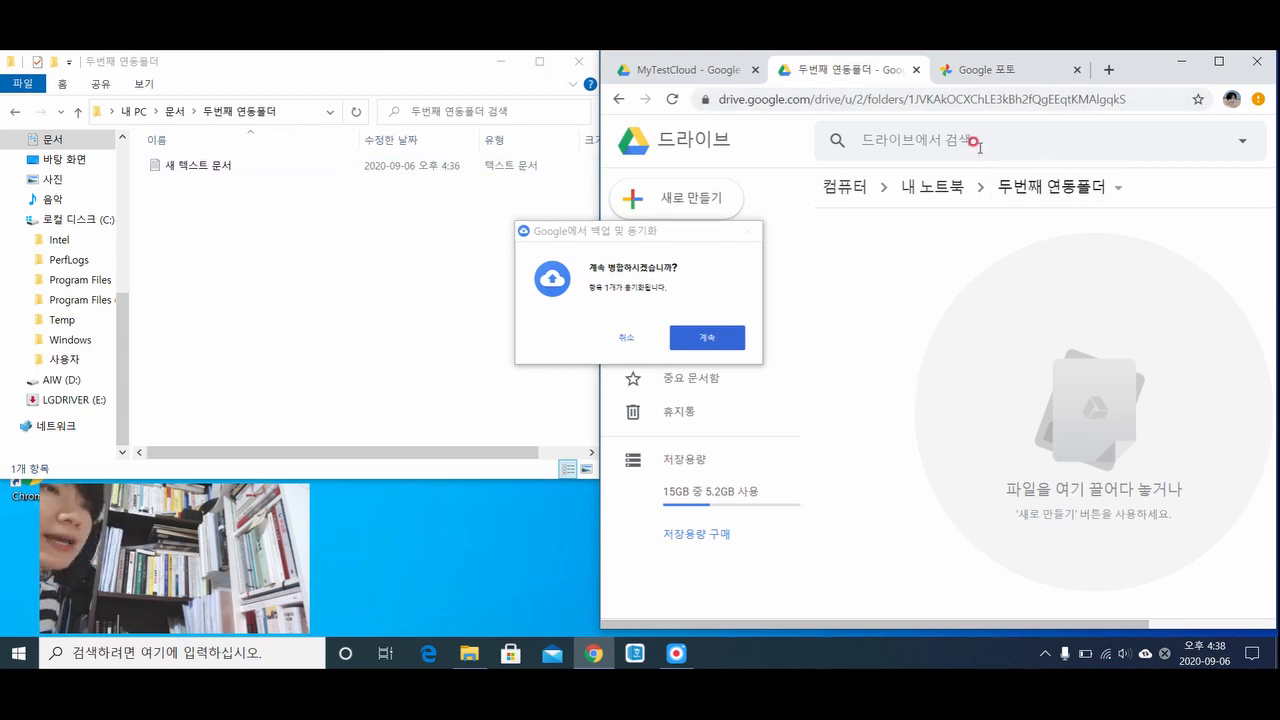
pyautogui.click(704, 341)
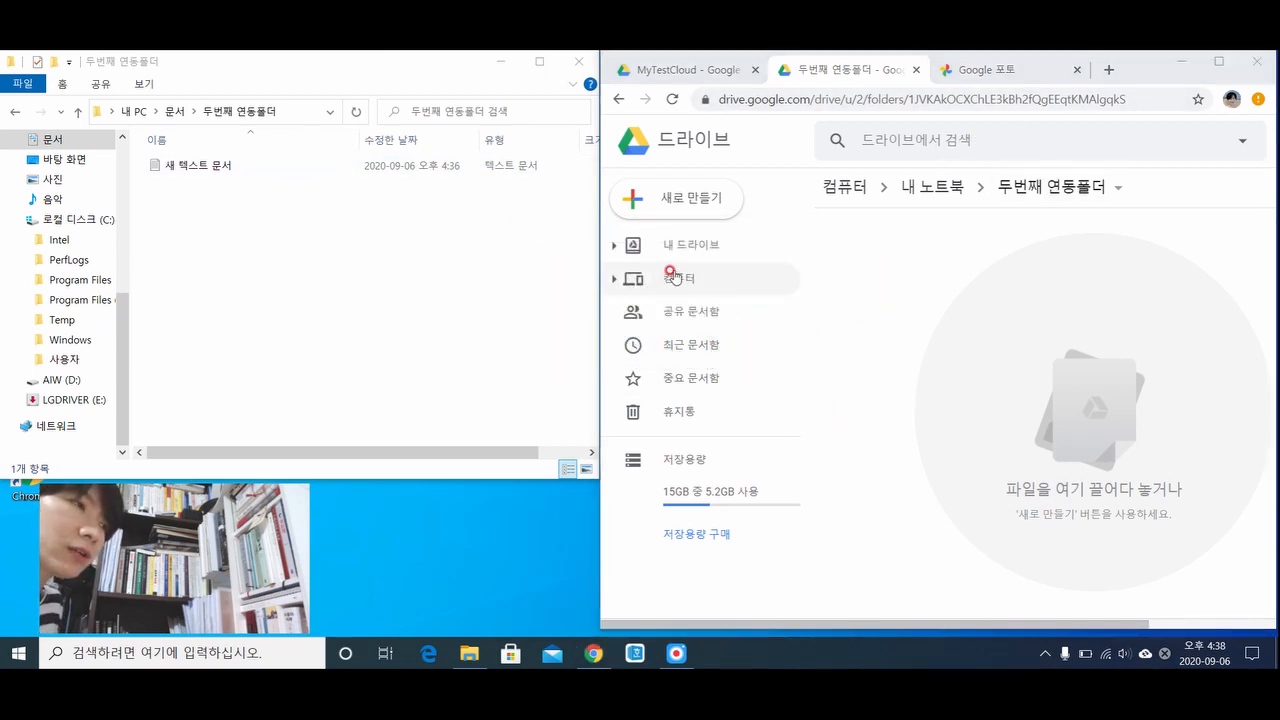
# Step: Refresh the 두번째 연동폴더 folder in Google Drive on the web and check its synced contents
pyautogui.click(912, 314)
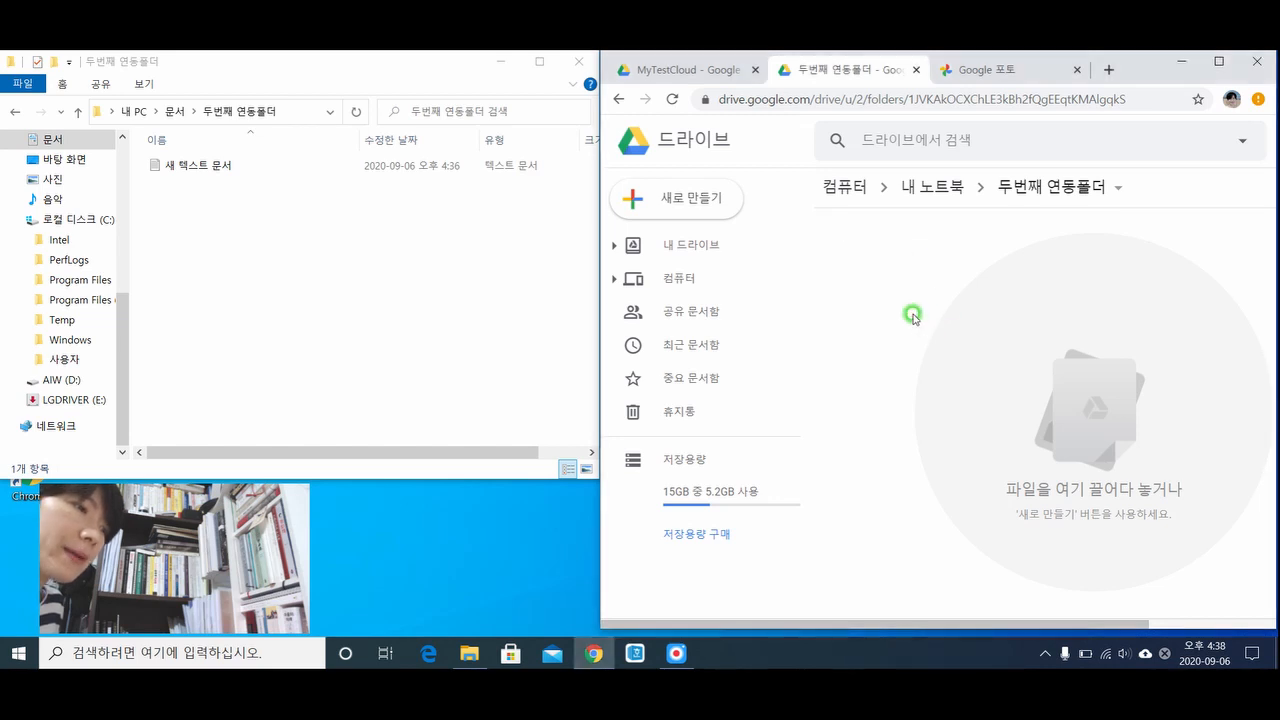
pyautogui.press('F5')
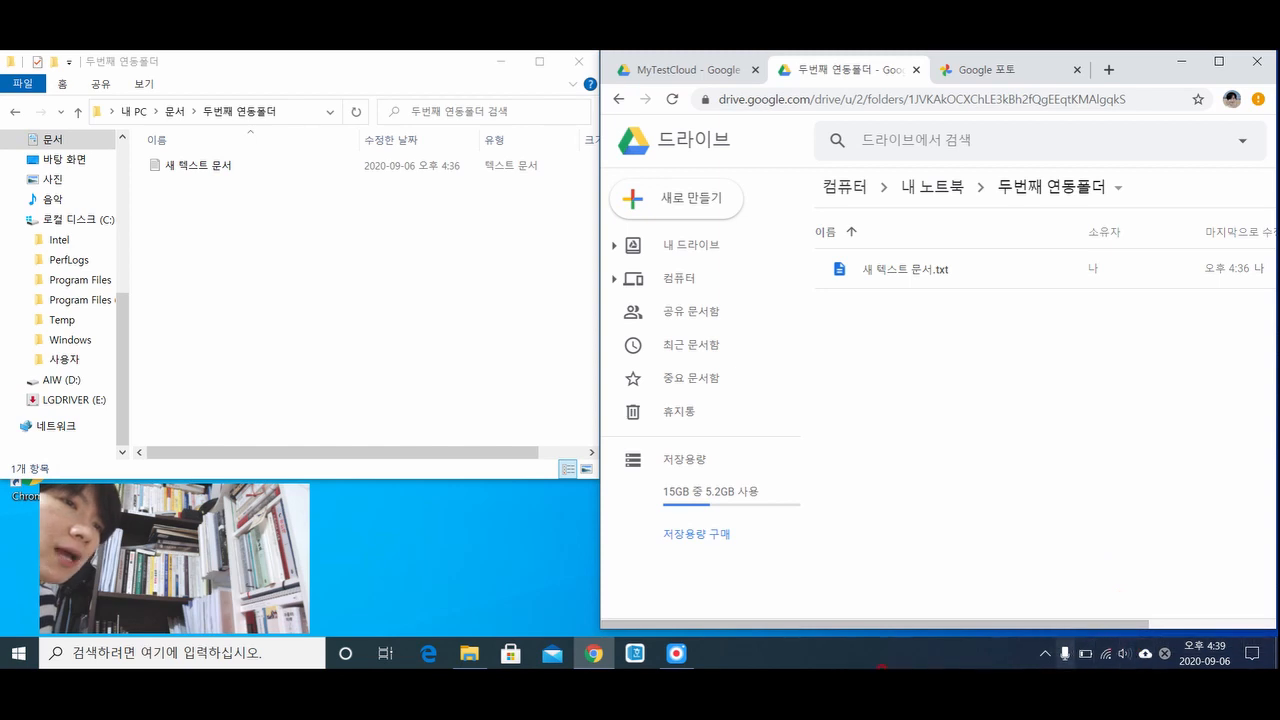
pyautogui.click(785, 621)
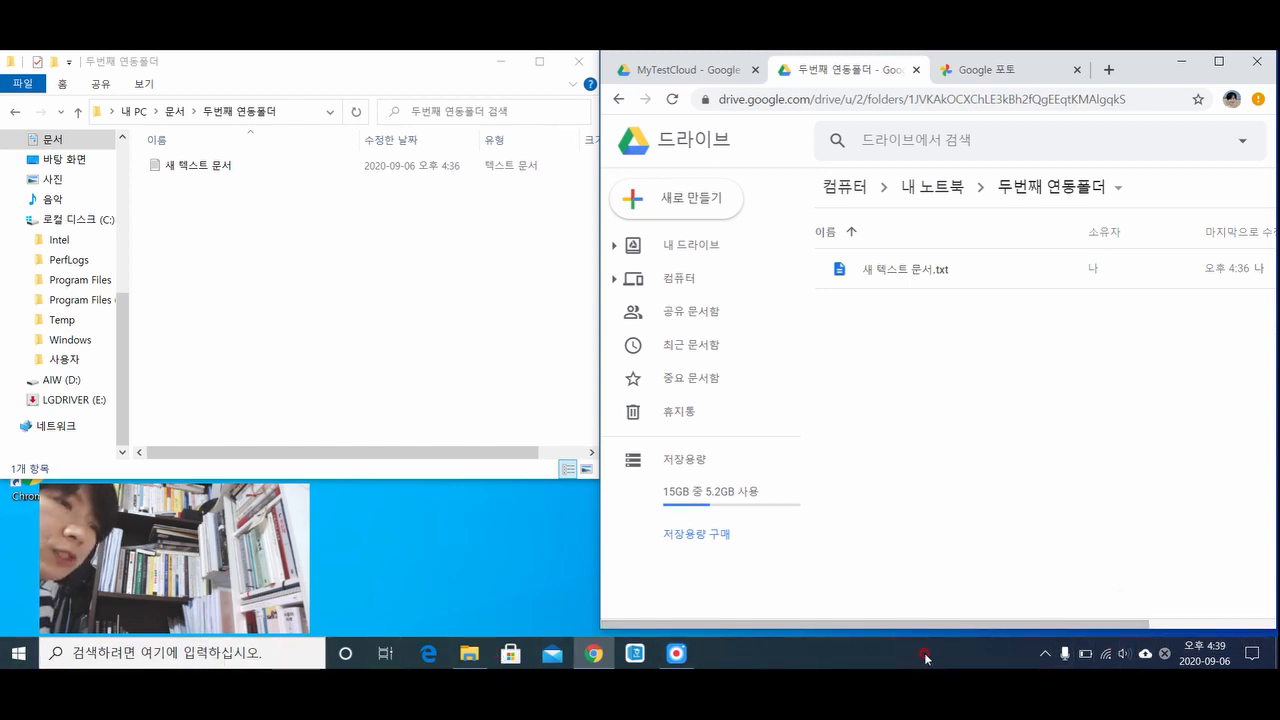
# Step: Reopen the Backup and Sync preferences from its sync status window
pyautogui.click(1146, 654)
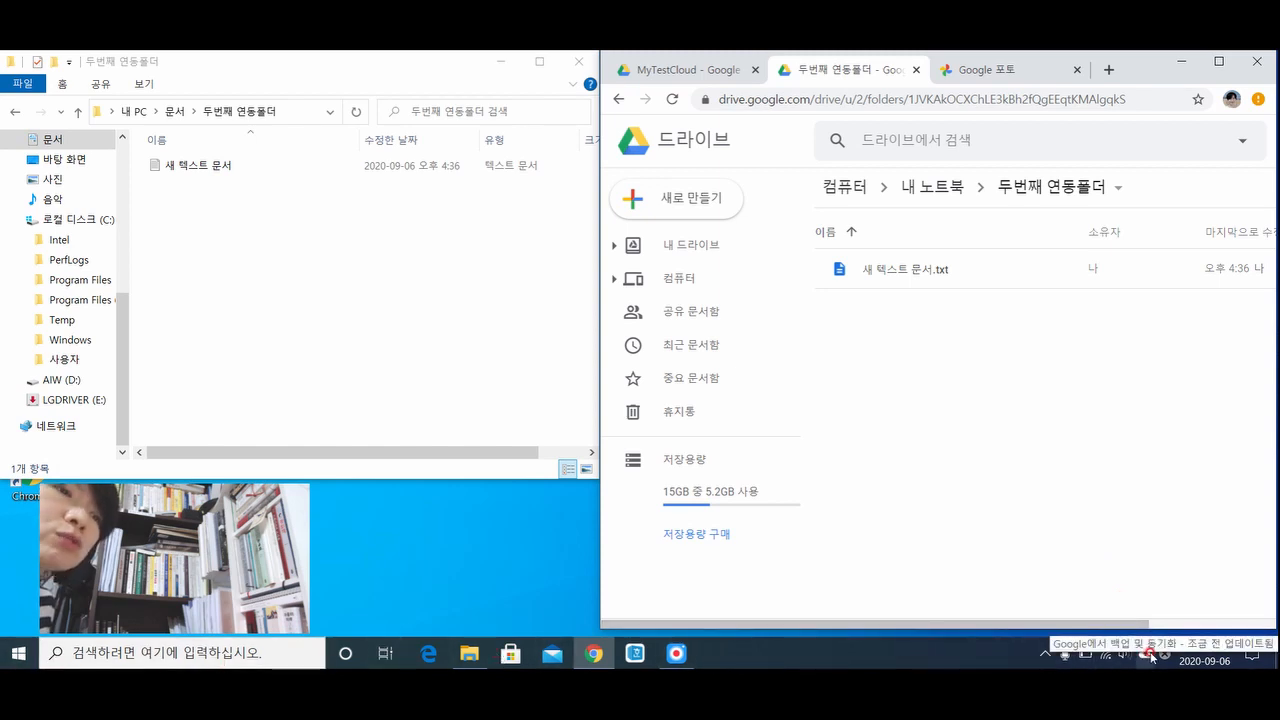
pyautogui.click(1150, 655)
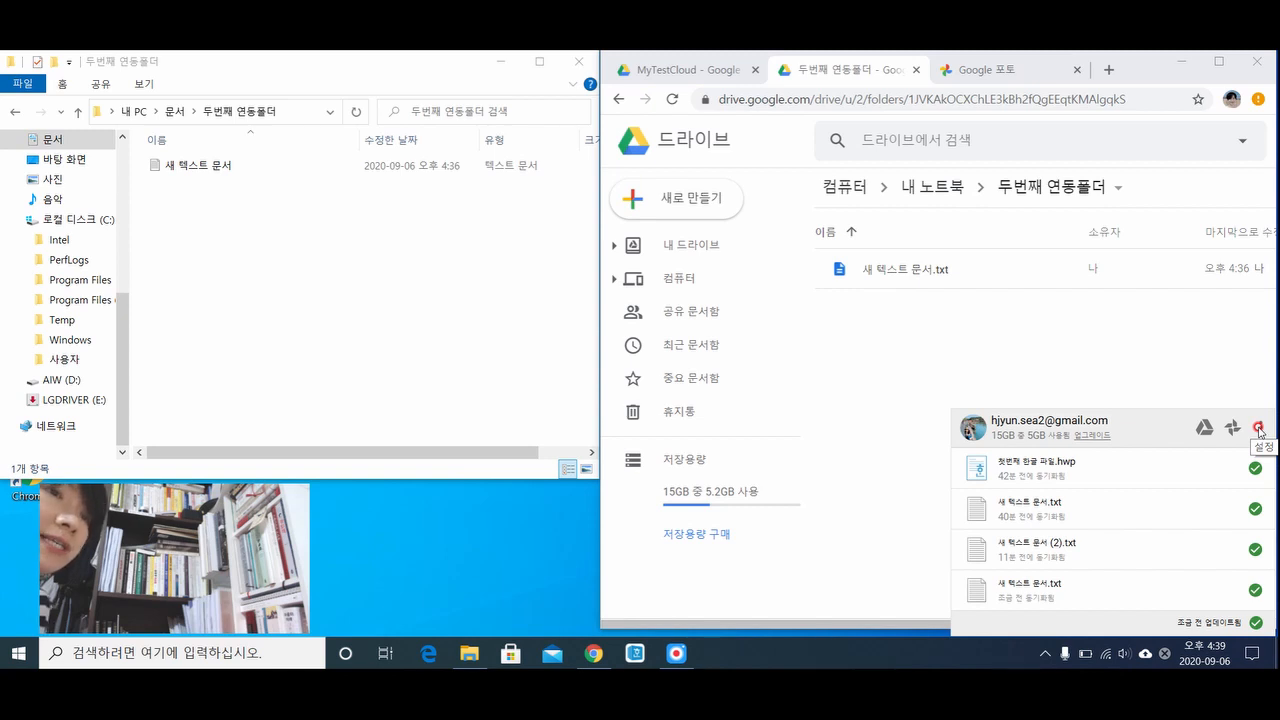
pyautogui.click(1260, 427)
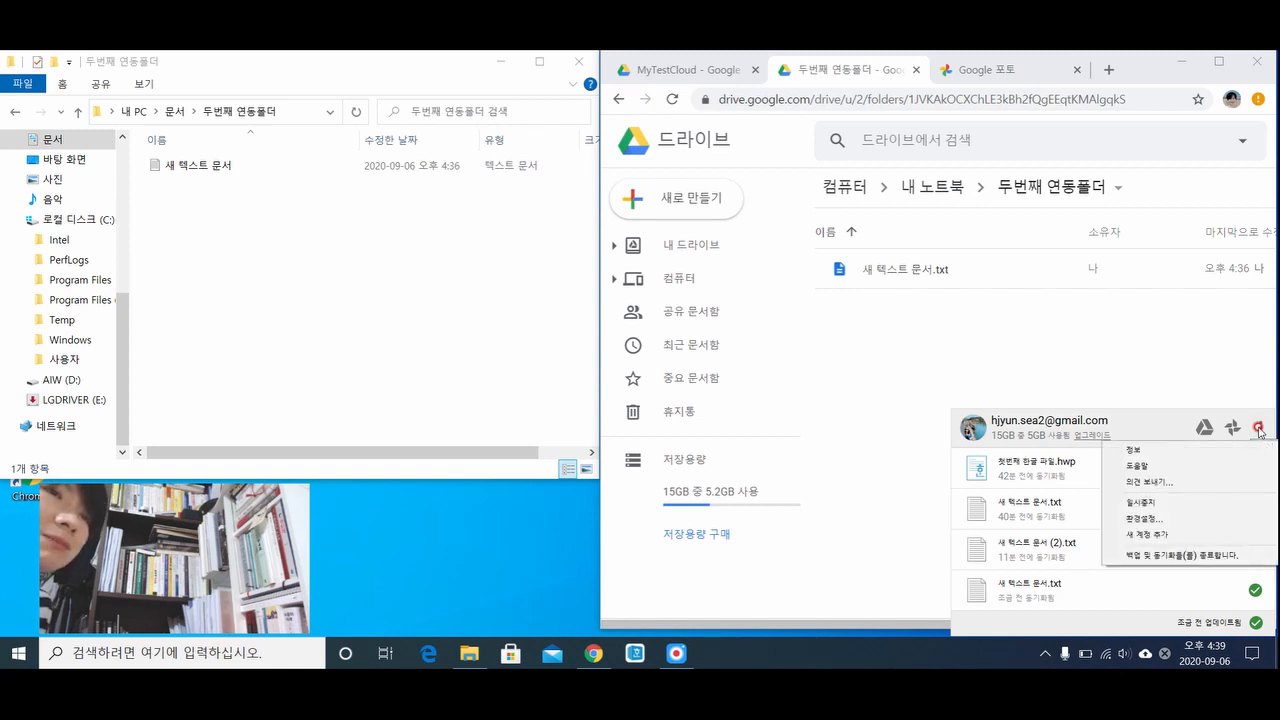
pyautogui.click(1217, 519)
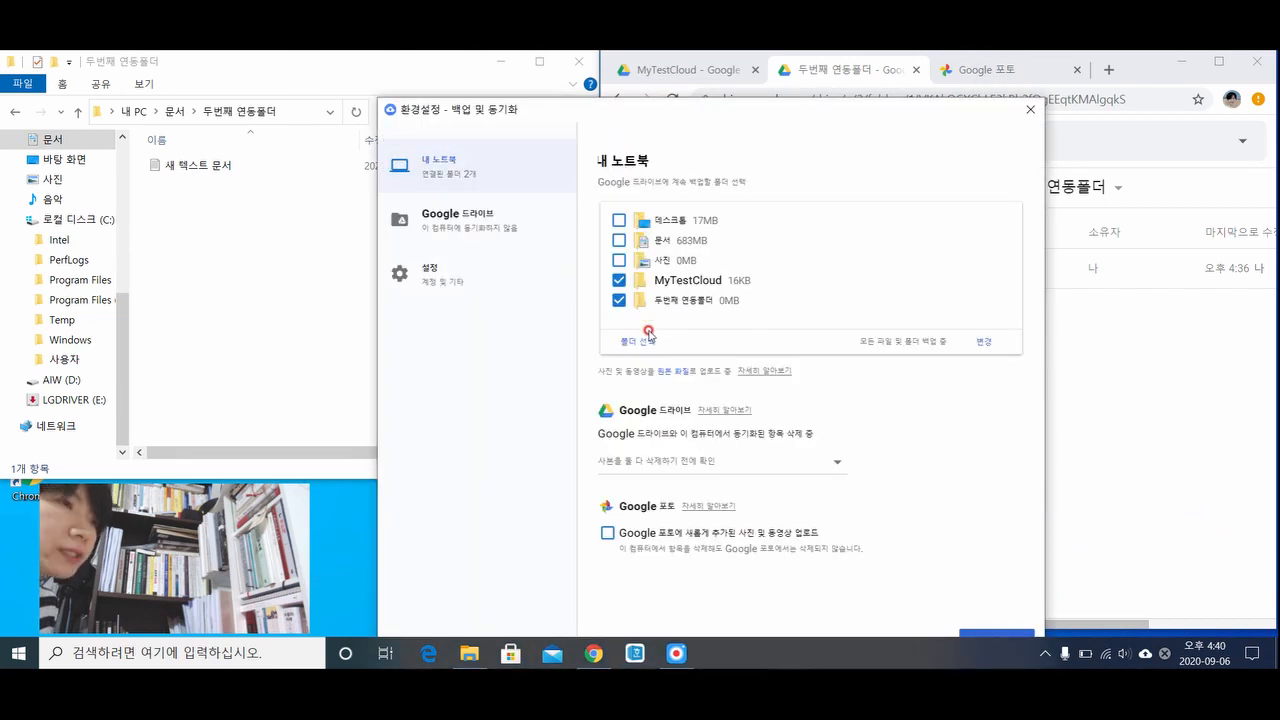
# Step: View the folder chooser for adding backup folders, cancel it, and move the preferences window fully into view
pyautogui.click(633, 343)
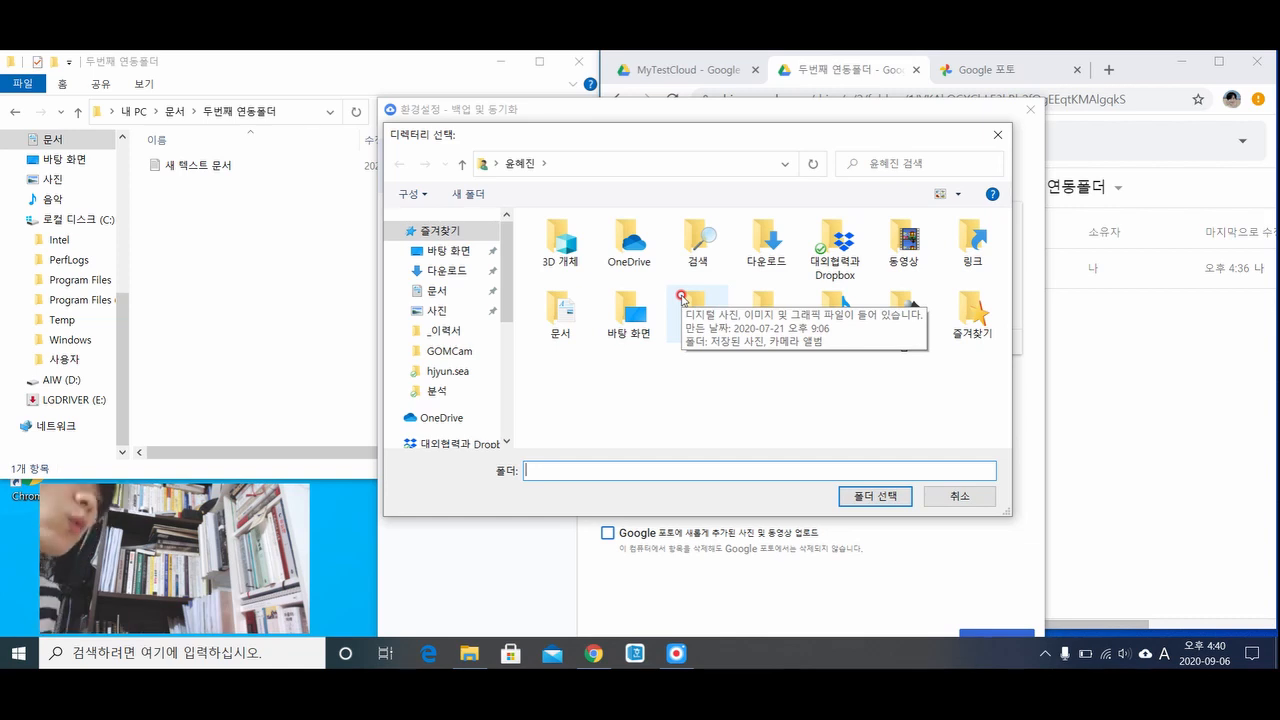
pyautogui.click(970, 497)
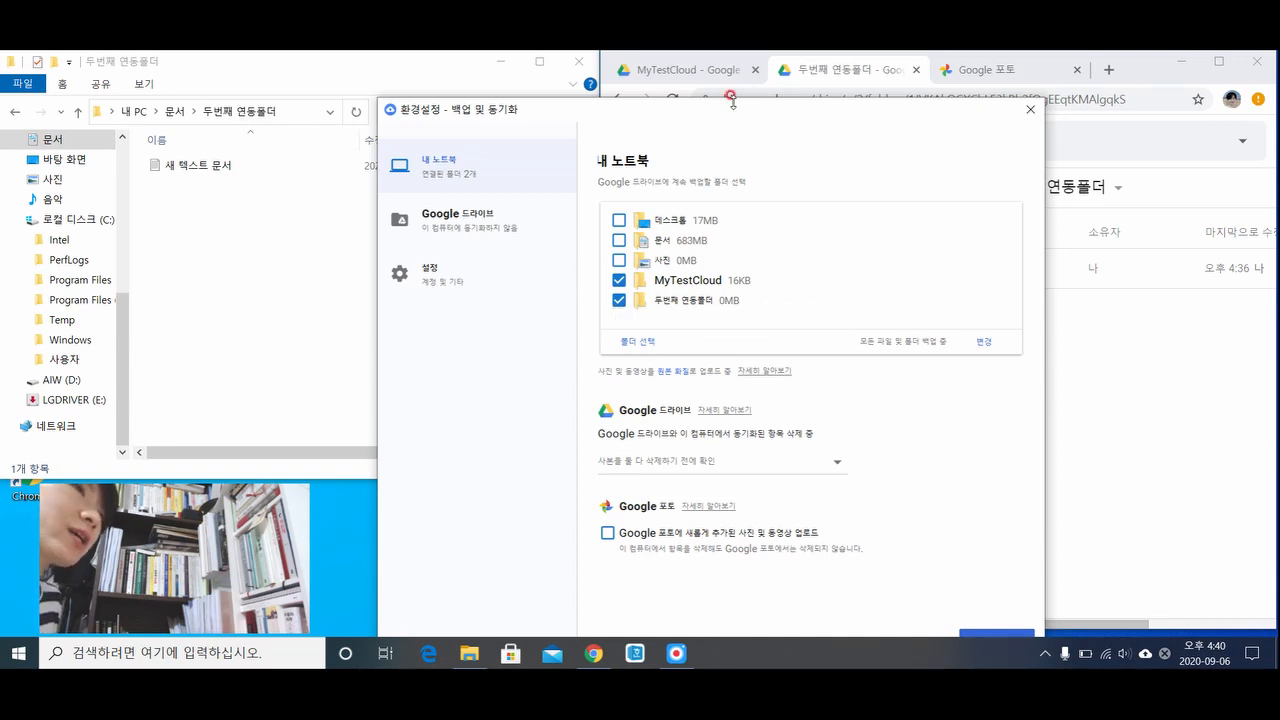
pyautogui.moveTo(738, 115); pyautogui.dragTo(684, 76)
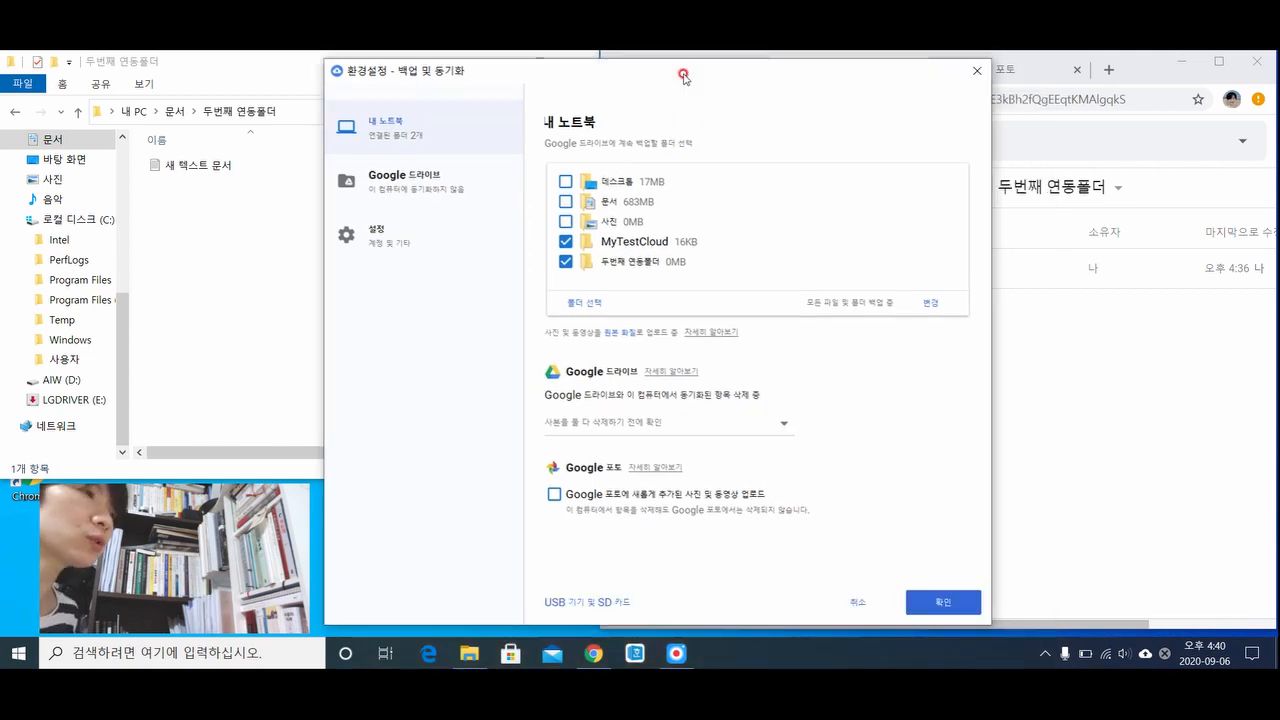